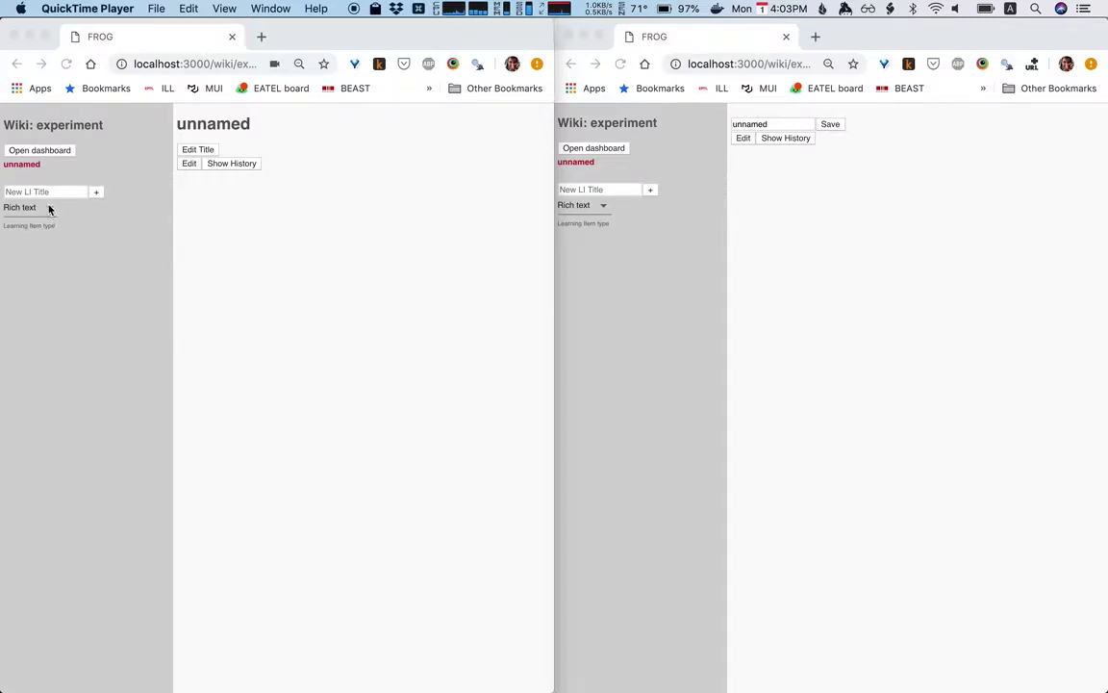
Open the unnamed wiki page for editing and add the line "type some text", followed by a new line.
left_click(51, 175)
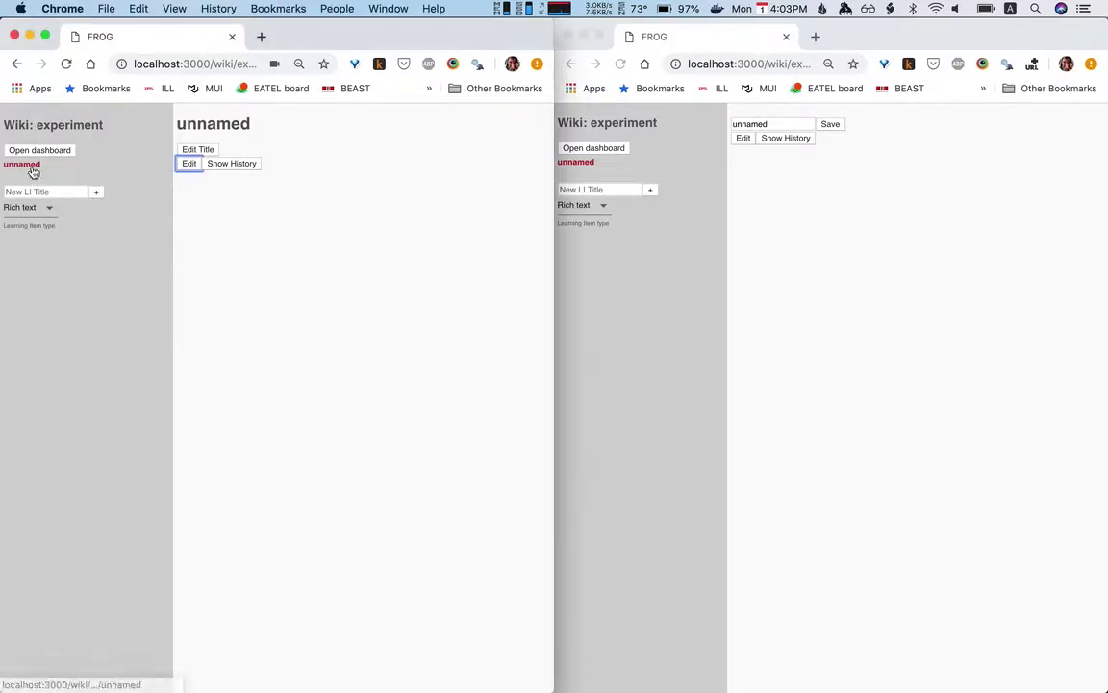
left_click(189, 165)
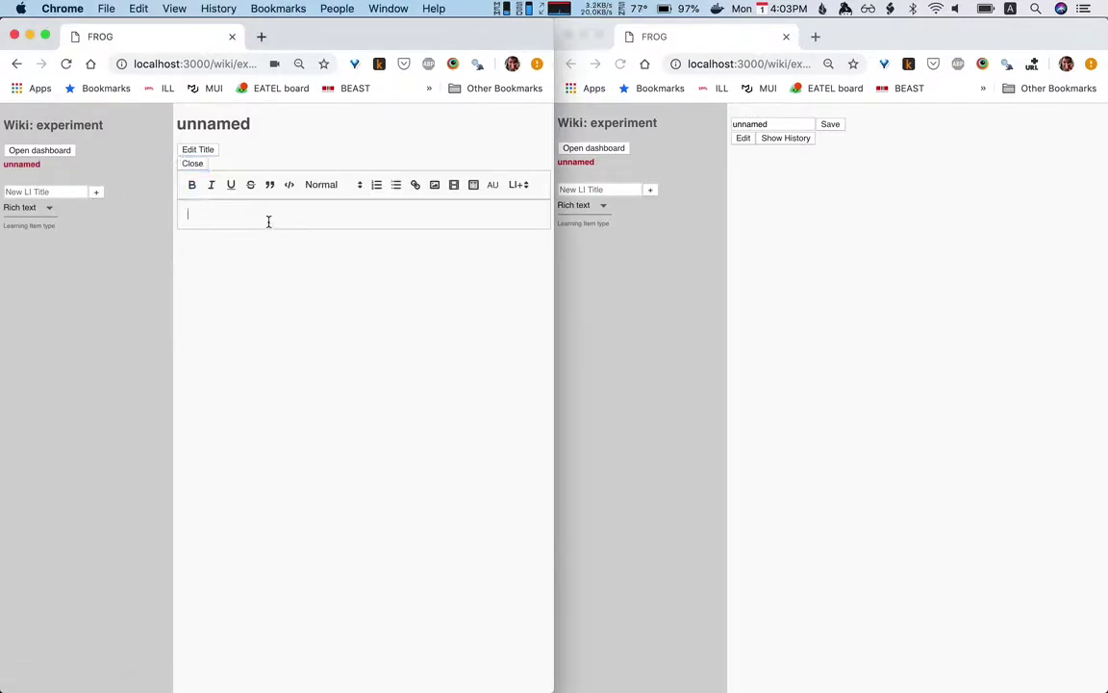
type("type some text")
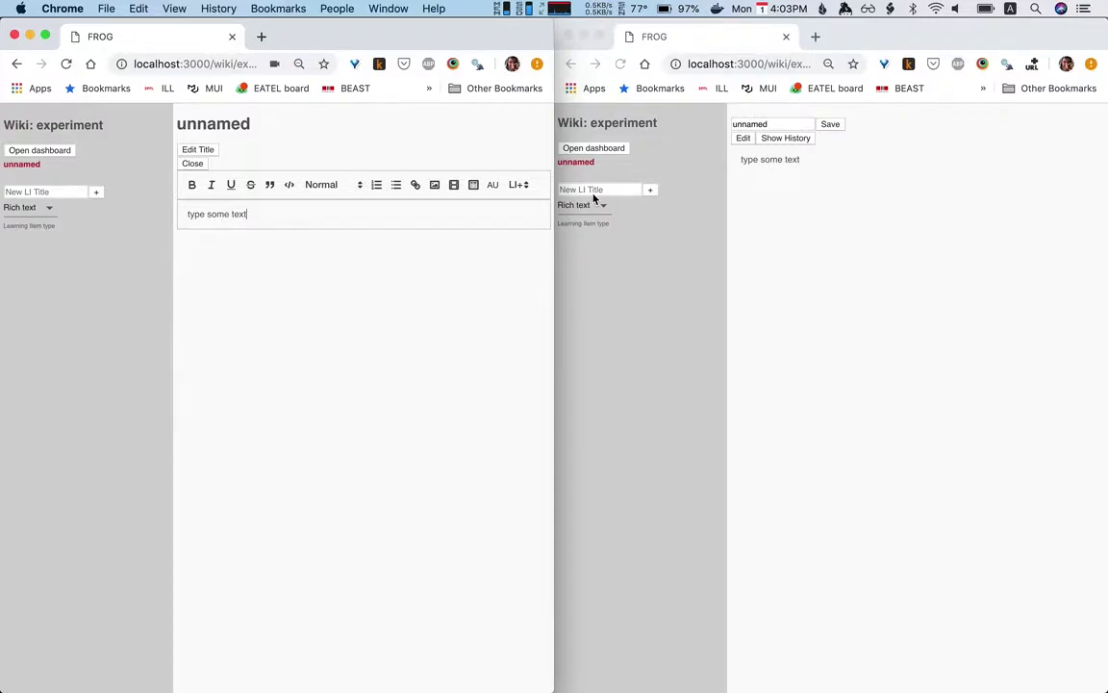
key("Return")
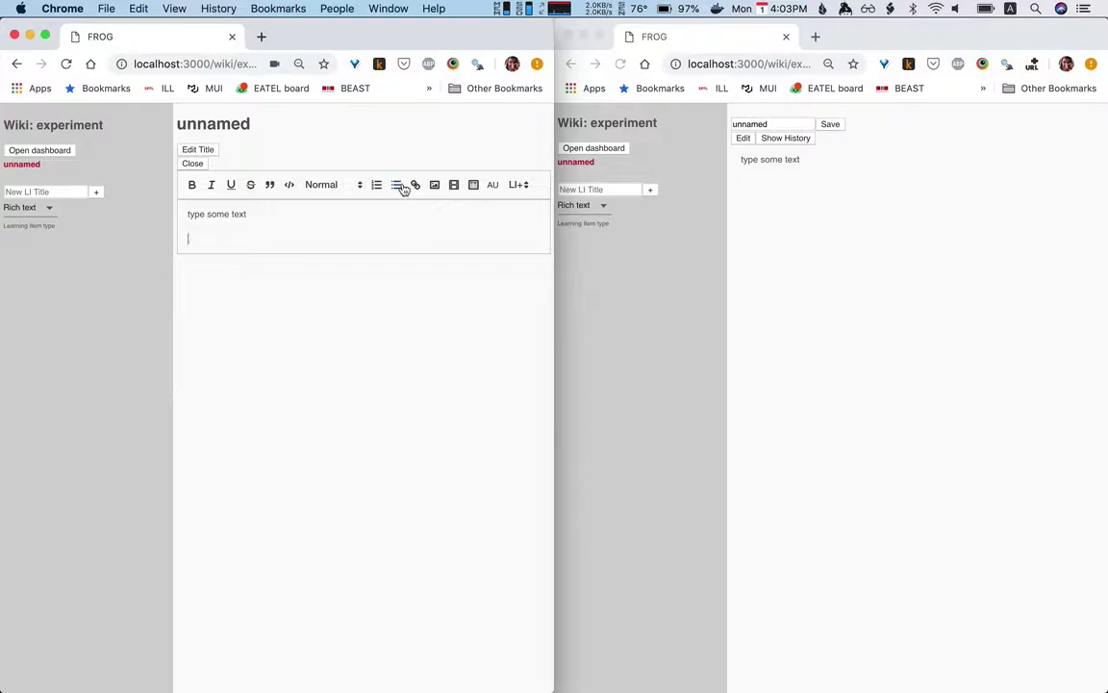
Insert an Idea item below the text with the title "kjkj" and the content "kjkkjkjj".
left_click(518, 189)
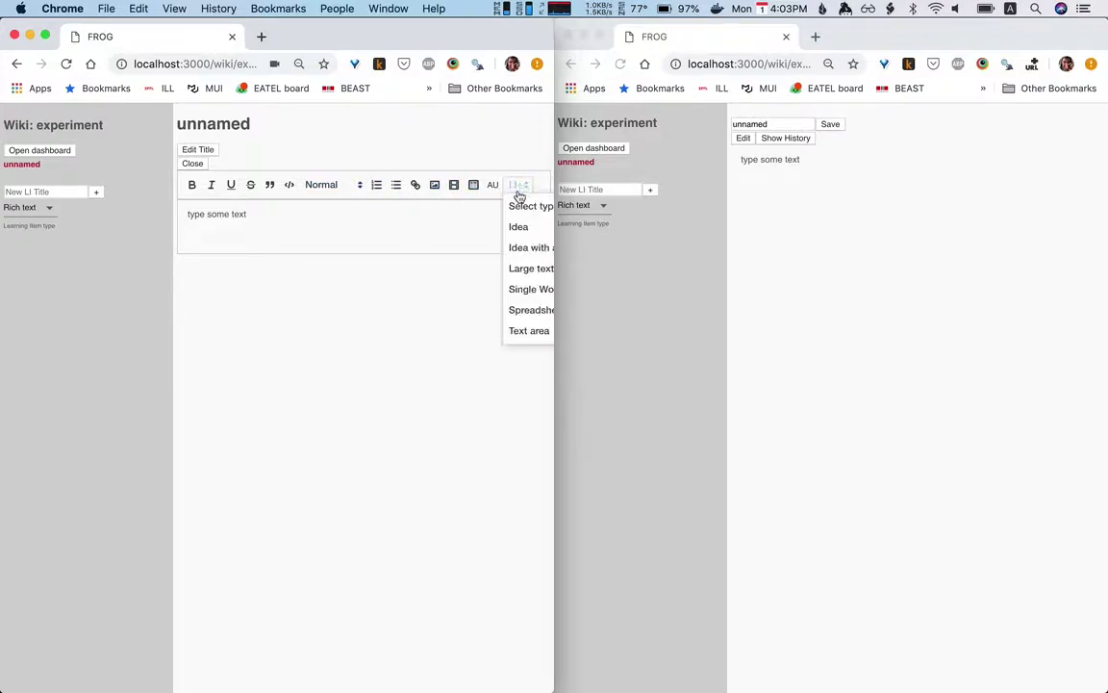
left_click(517, 226)
left_click(304, 289)
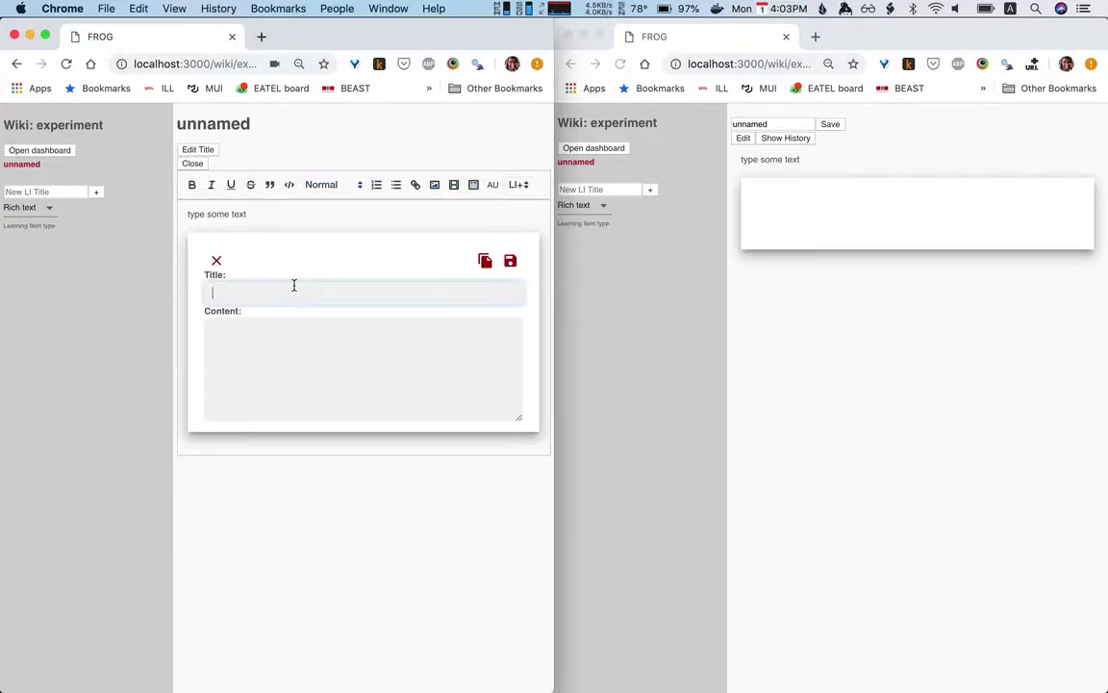
type("kjkj")
left_click(287, 348)
type("kjkkjkjj")
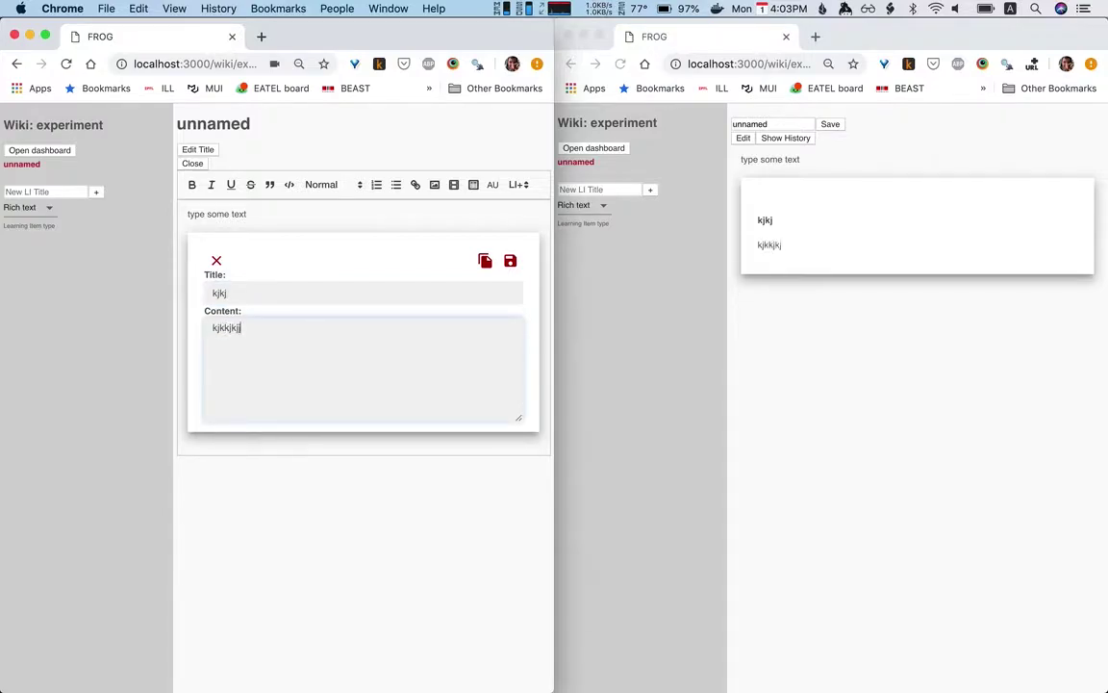
Add a new line below the Idea item and insert an image there by taking a webcam picture.
left_click(282, 448)
key("Return")
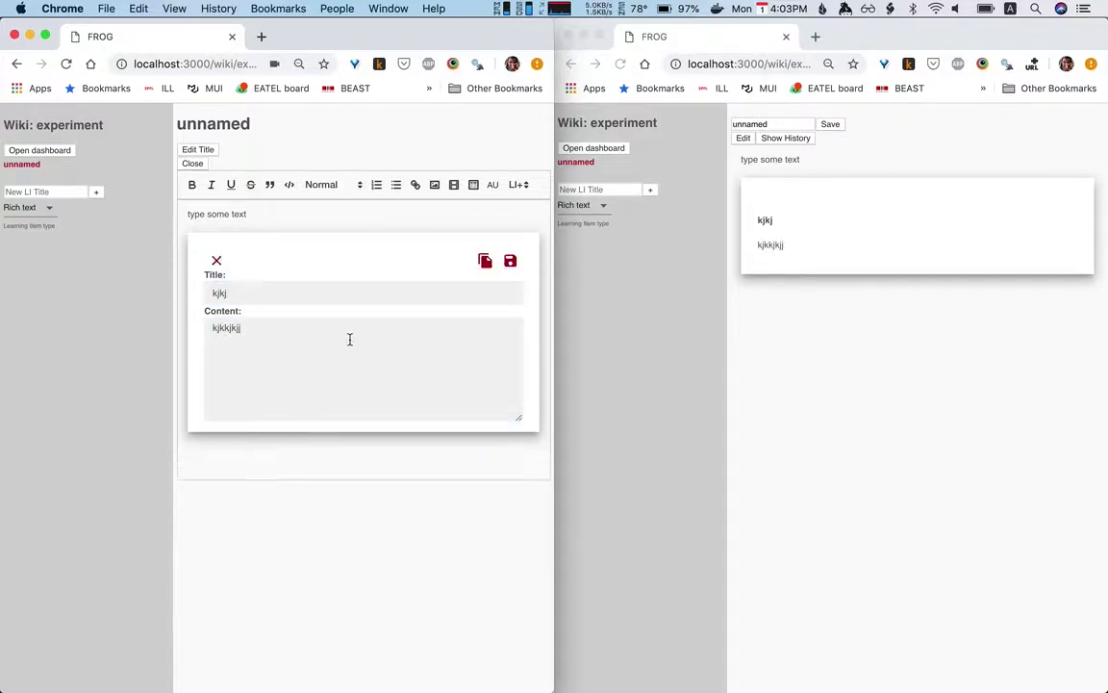
left_click(432, 188)
left_click(405, 402)
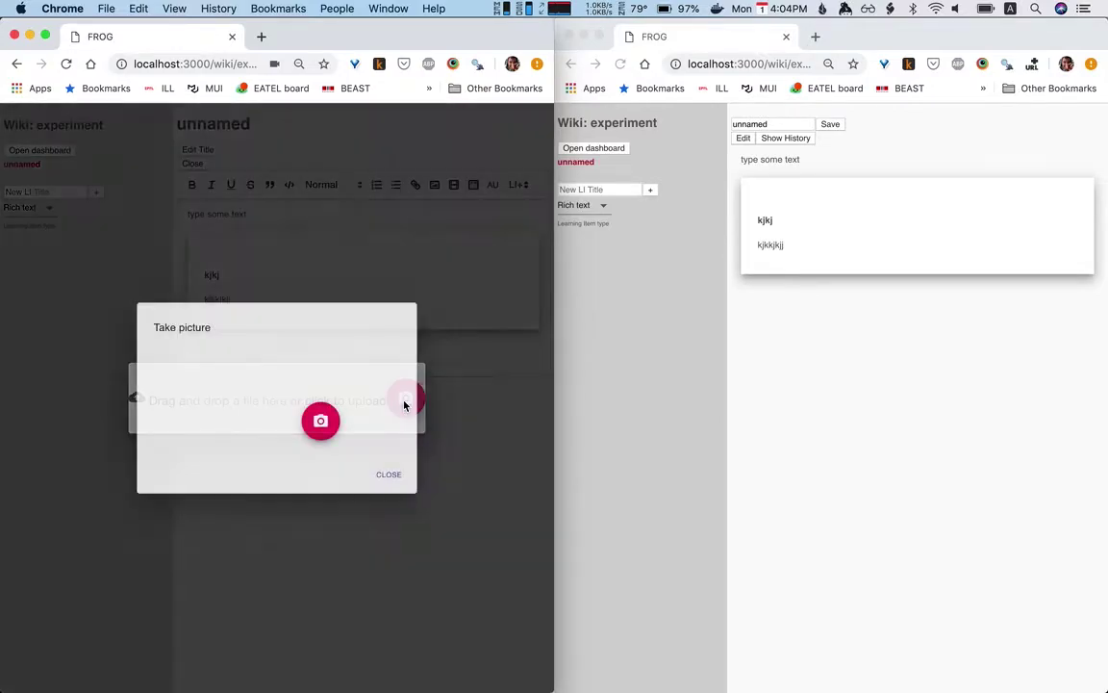
left_click(348, 477)
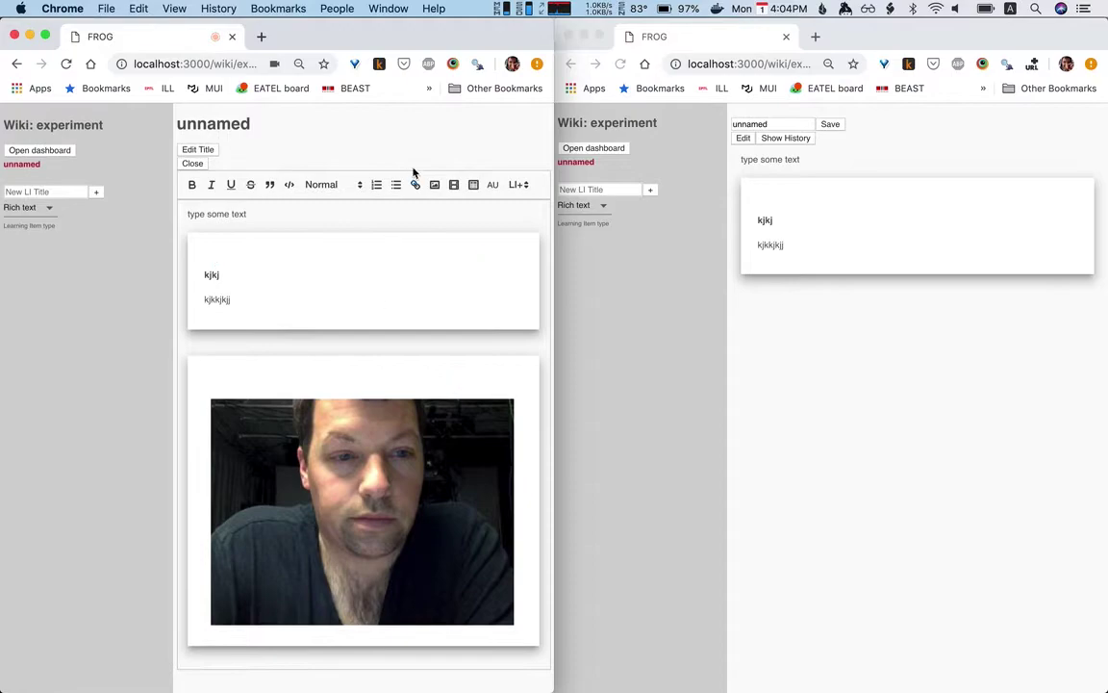
Embed a YouTube video in the page, using the YouTube URL from the clipboard history.
left_click(454, 185)
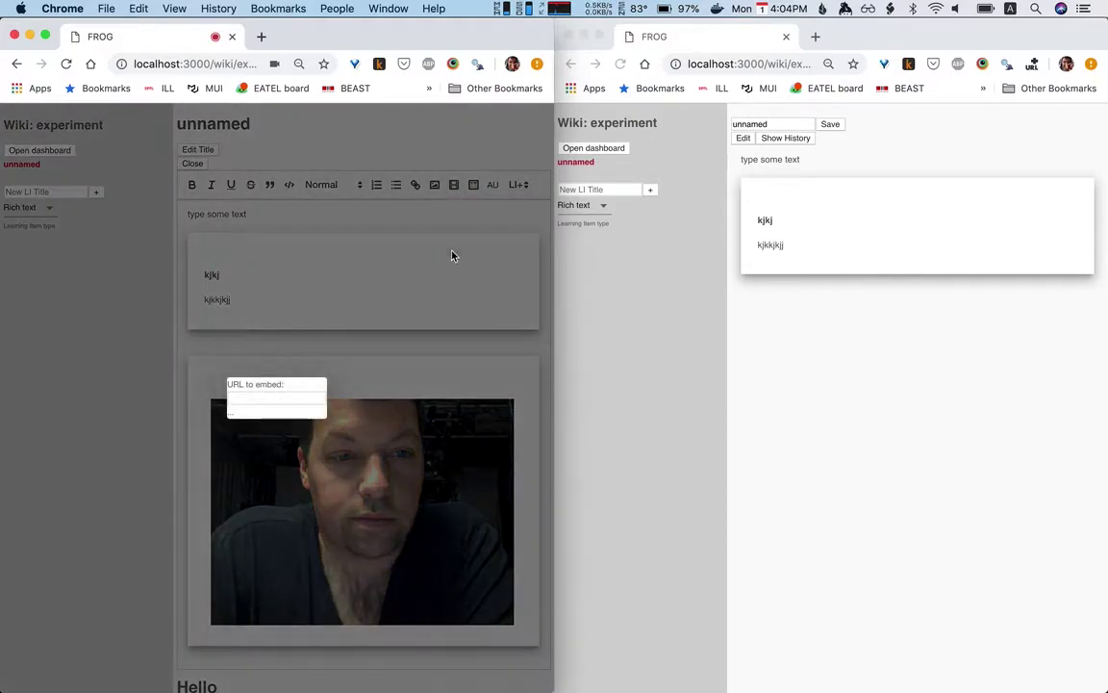
left_click(231, 397)
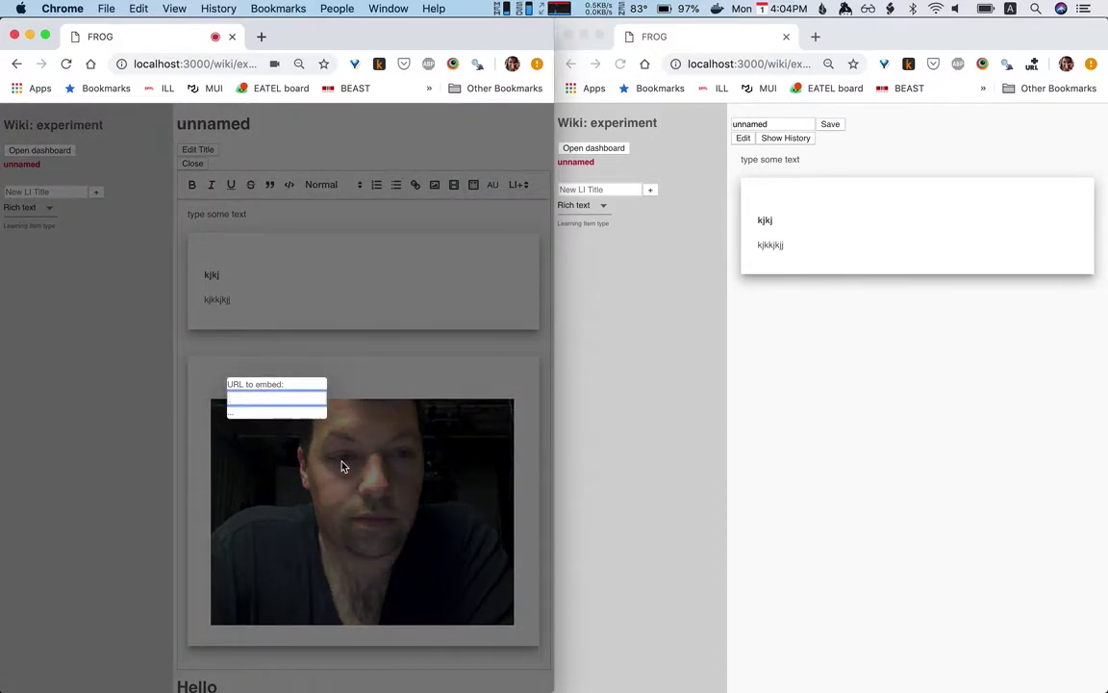
key("super+shift+v")
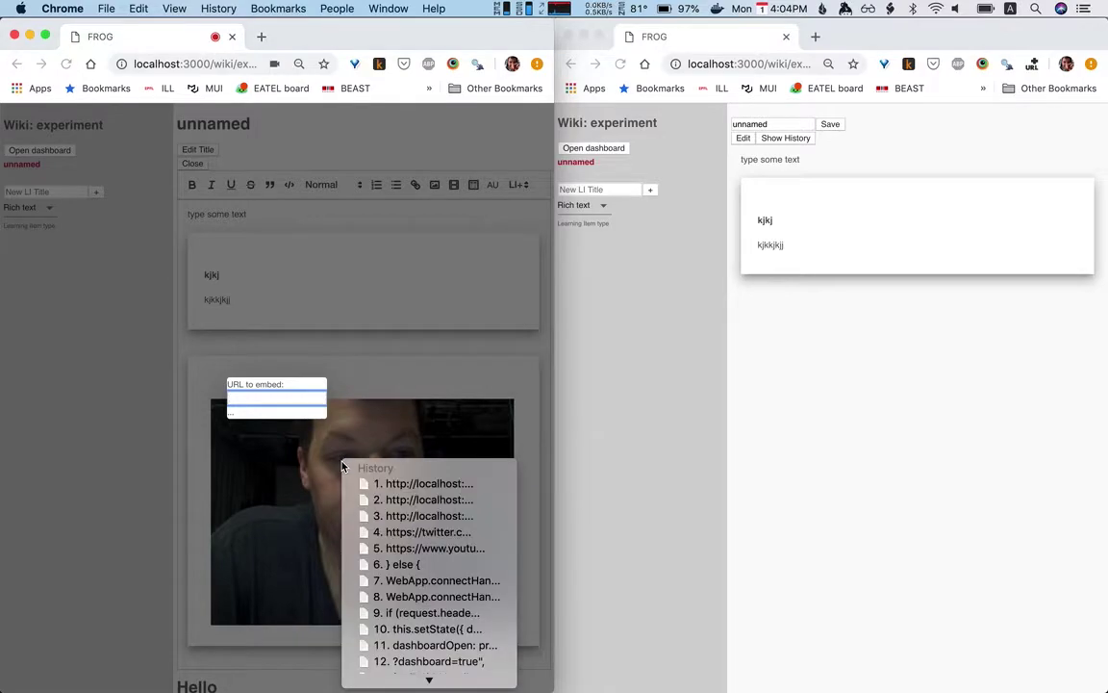
key("Down")
key("Down")
key("Down")
key("Down")
key("Return")
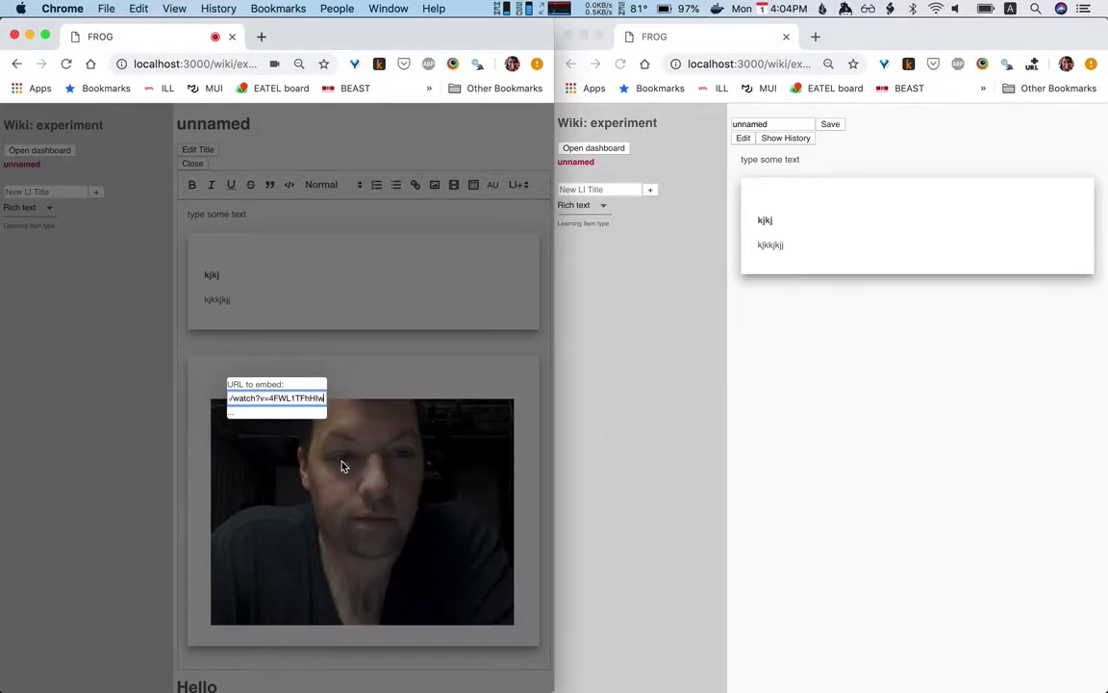
left_click(289, 507)
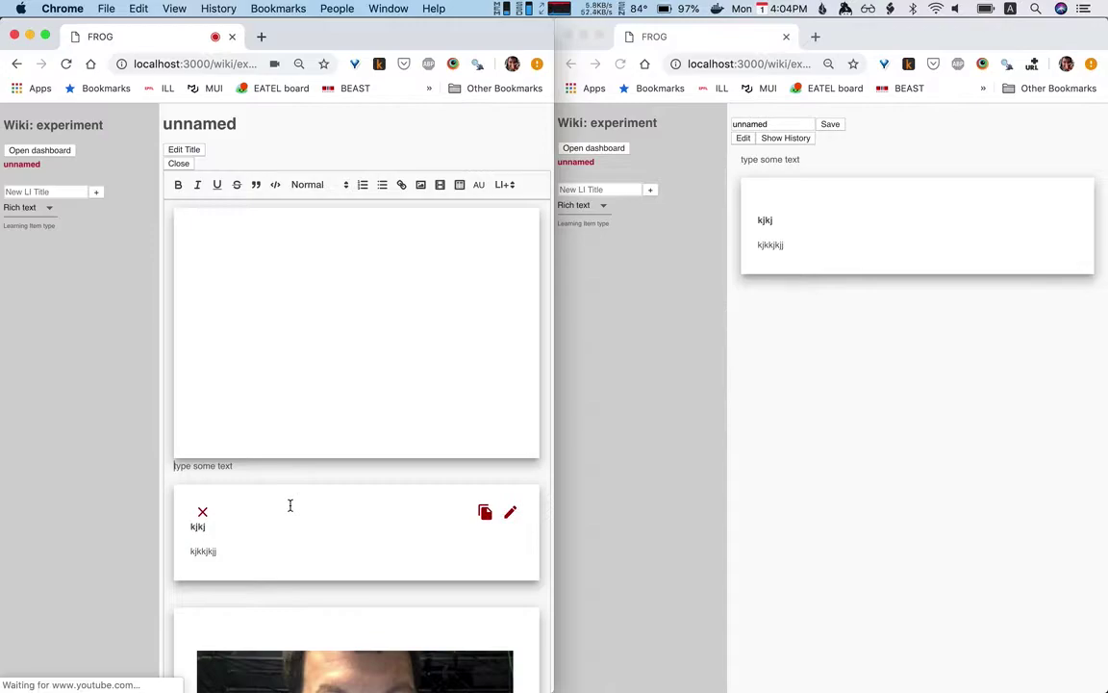
Insert a spreadsheet item into the page below the embedded video.
scroll(387, 446, "down", 5)
scroll(386, 457, "up", 5)
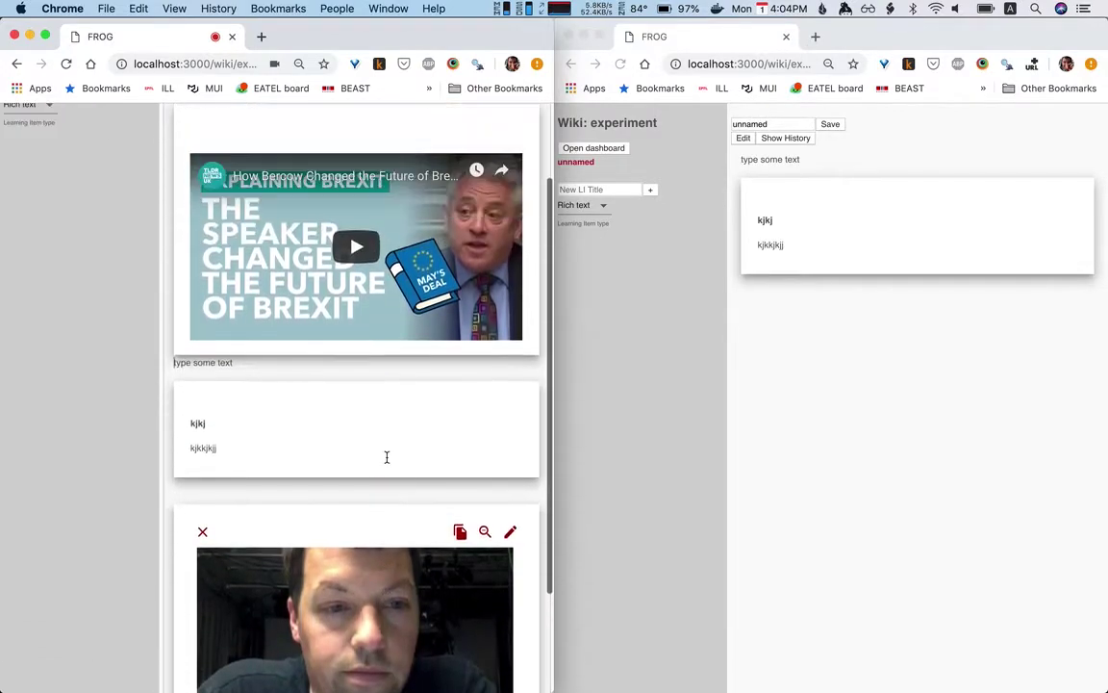
left_click(459, 185)
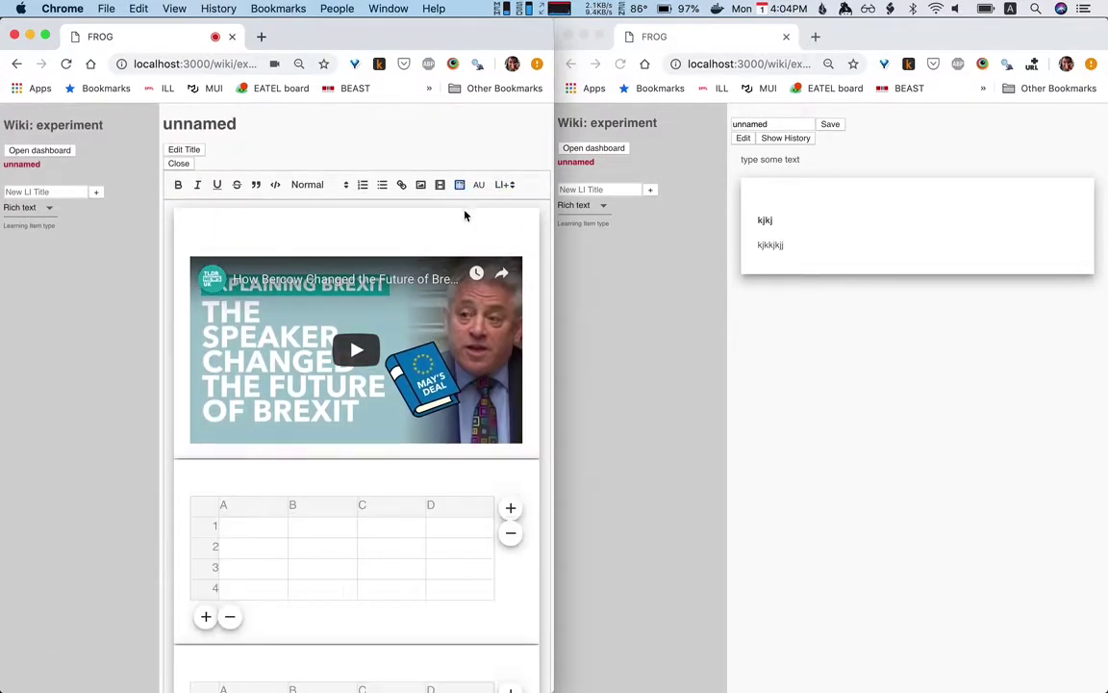
Look through the whole page to examine the embedded video, spreadsheets, text, Idea item and picture.
scroll(421, 294, "down", 10)
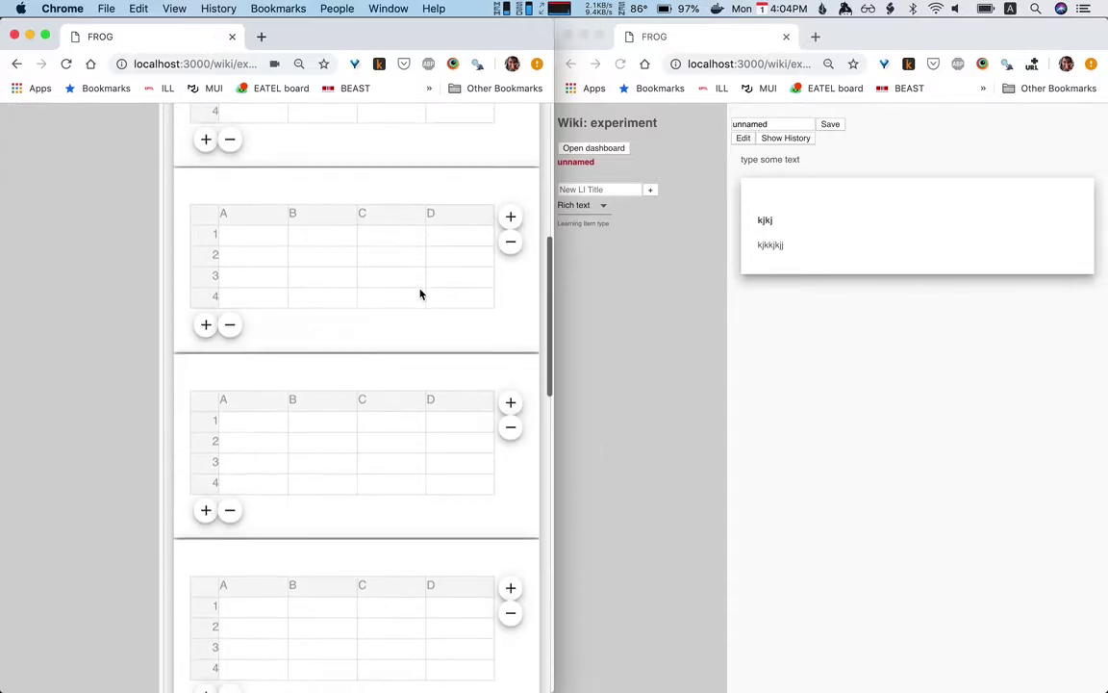
scroll(420, 293, "down", 10)
scroll(420, 293, "up", 8)
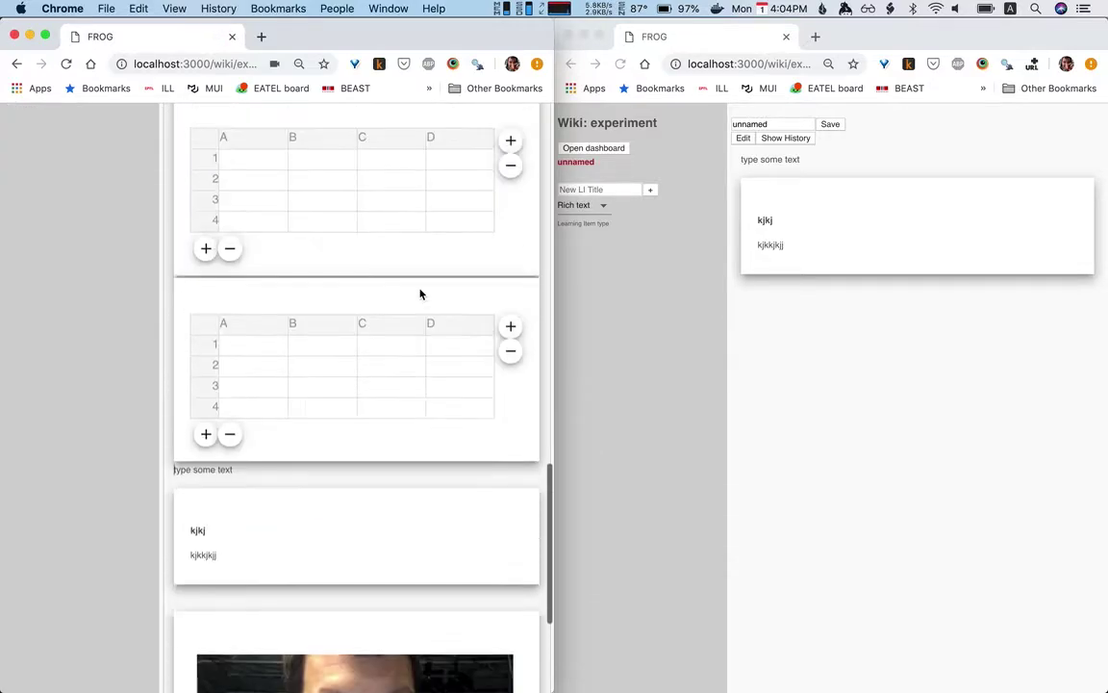
scroll(421, 293, "up", 10)
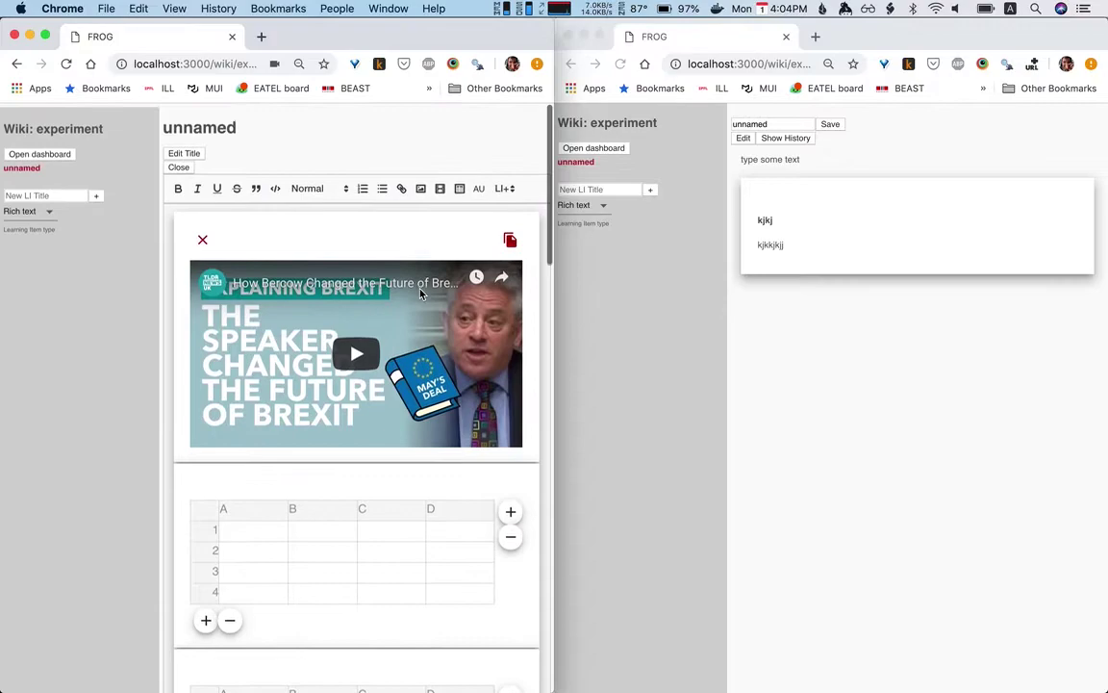
scroll(421, 294, "down", 6)
scroll(420, 294, "down", 5)
scroll(420, 294, "up", 5)
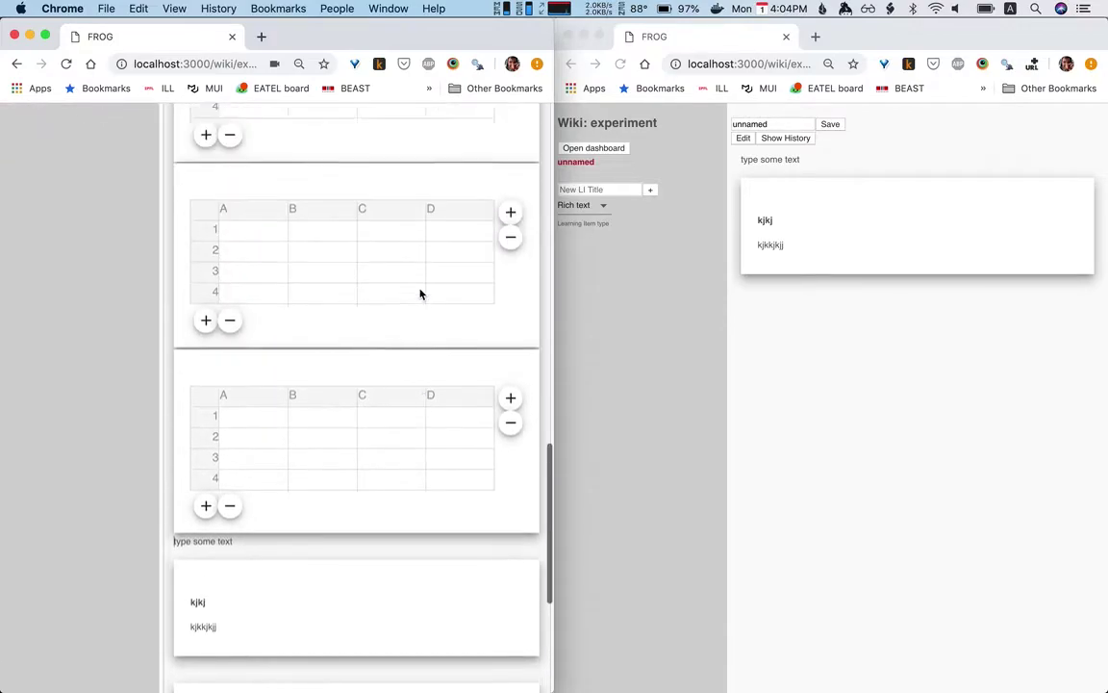
scroll(421, 293, "up", 10)
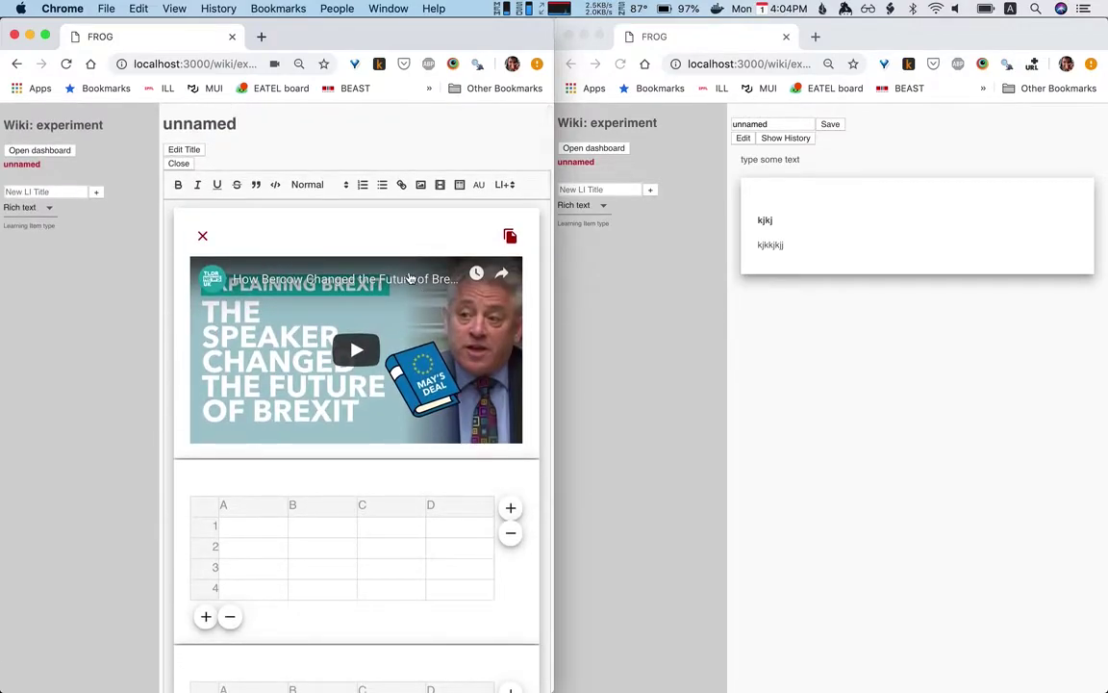
Try to open the unnamed page for editing in the second browser window.
left_click(747, 142)
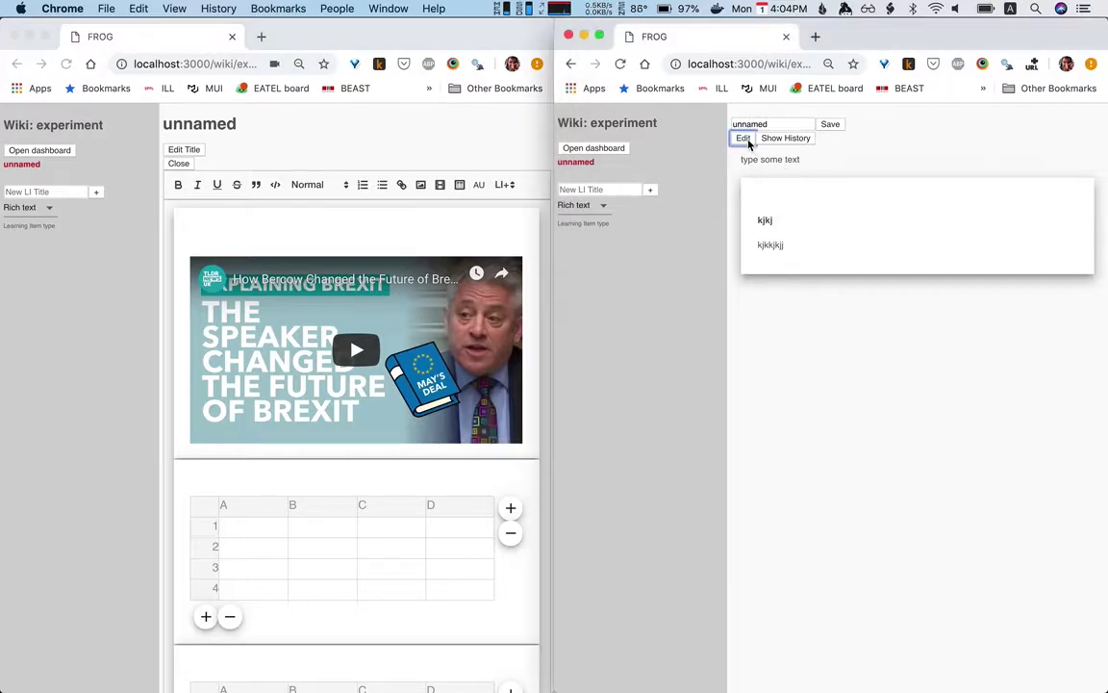
left_click(749, 144)
left_click(750, 142)
mouse_move(758, 253)
left_click(743, 139)
left_click(747, 139)
Try to add text below the webcam picture at the end of the page in the first window.
scroll(337, 330, "down", 10)
scroll(321, 251, "down", 15)
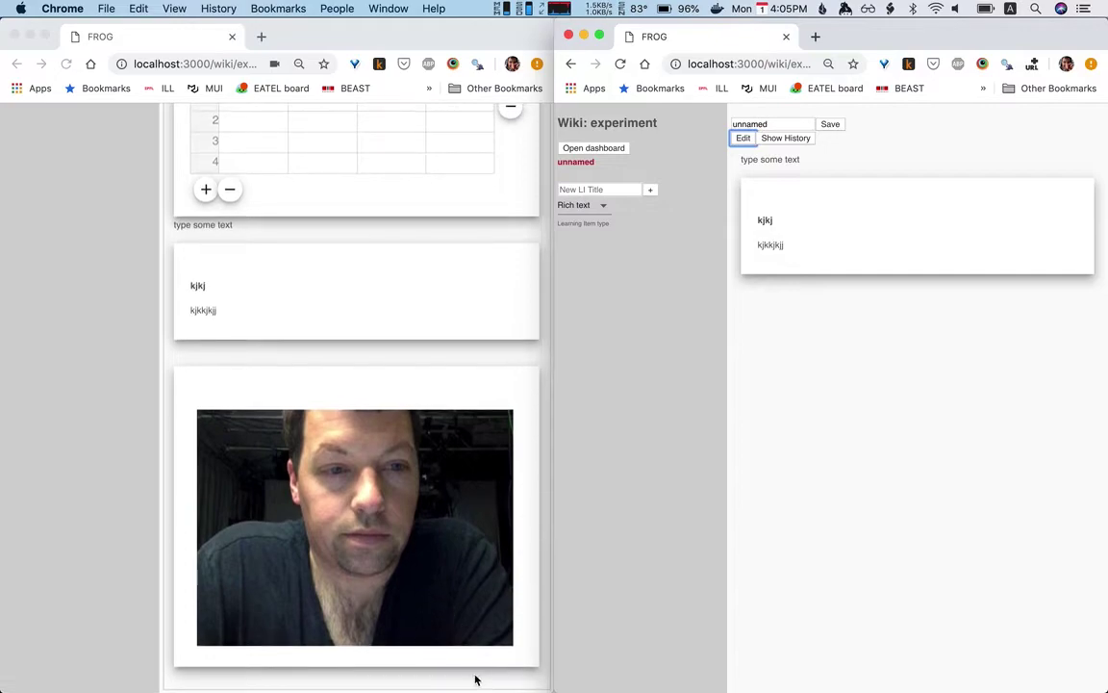
left_click(473, 677)
type("type some te")
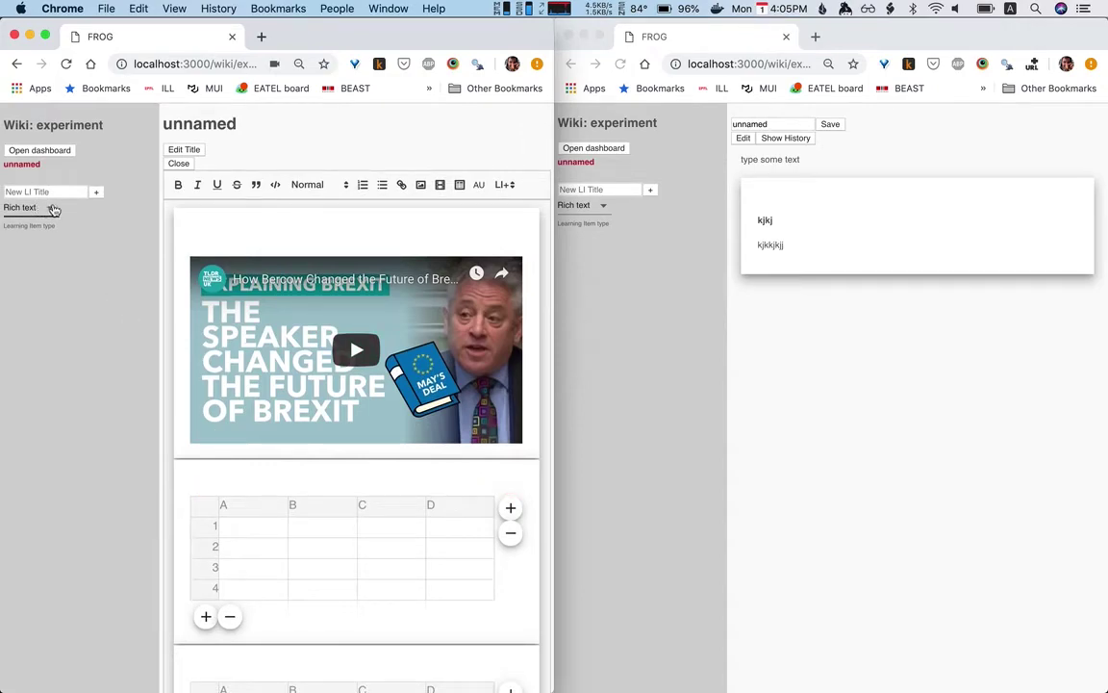
Create a new learning item of type Spreadsheet titled "spreadsheet" and open its page.
left_click(45, 208)
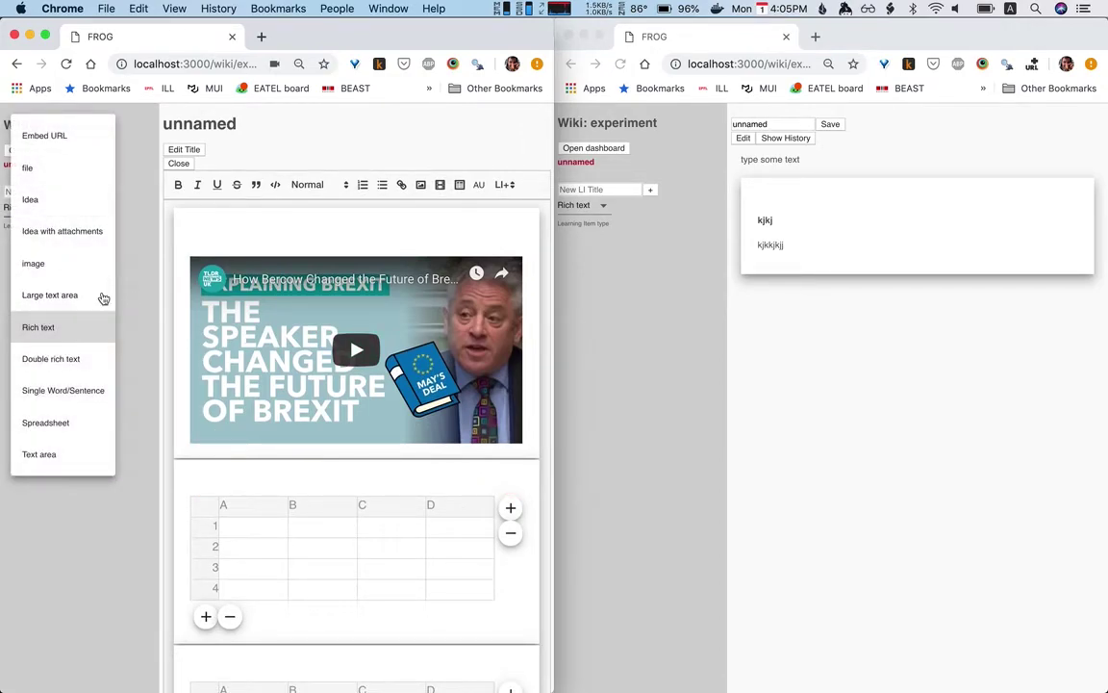
left_click(144, 309)
left_click(37, 219)
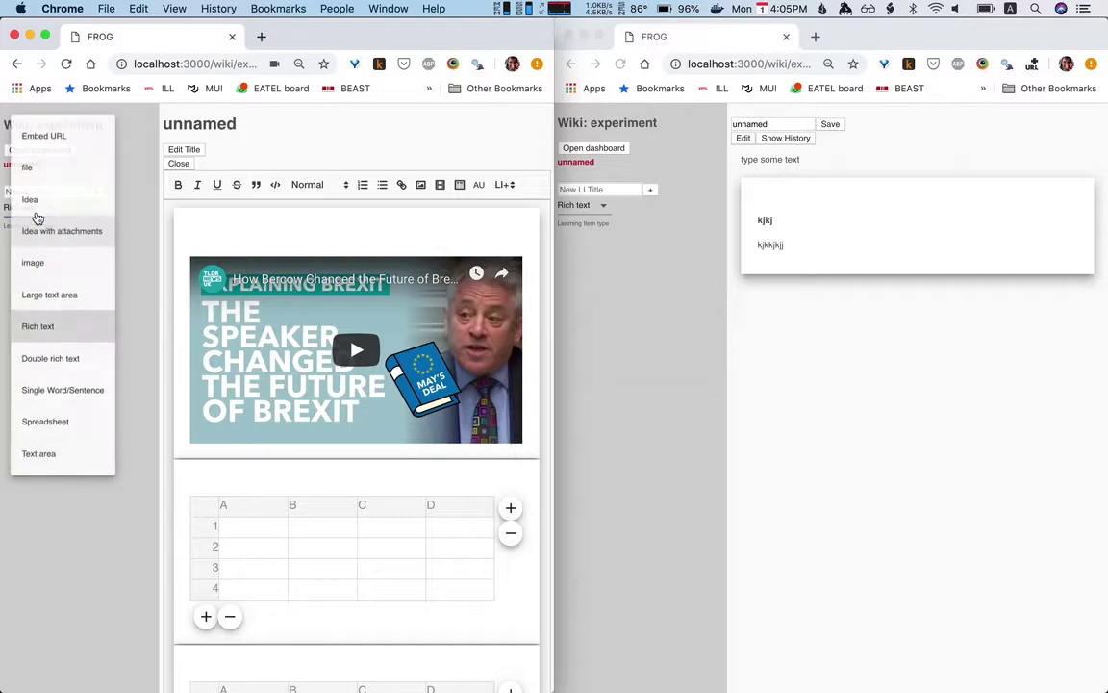
left_click(82, 421)
left_click(67, 192)
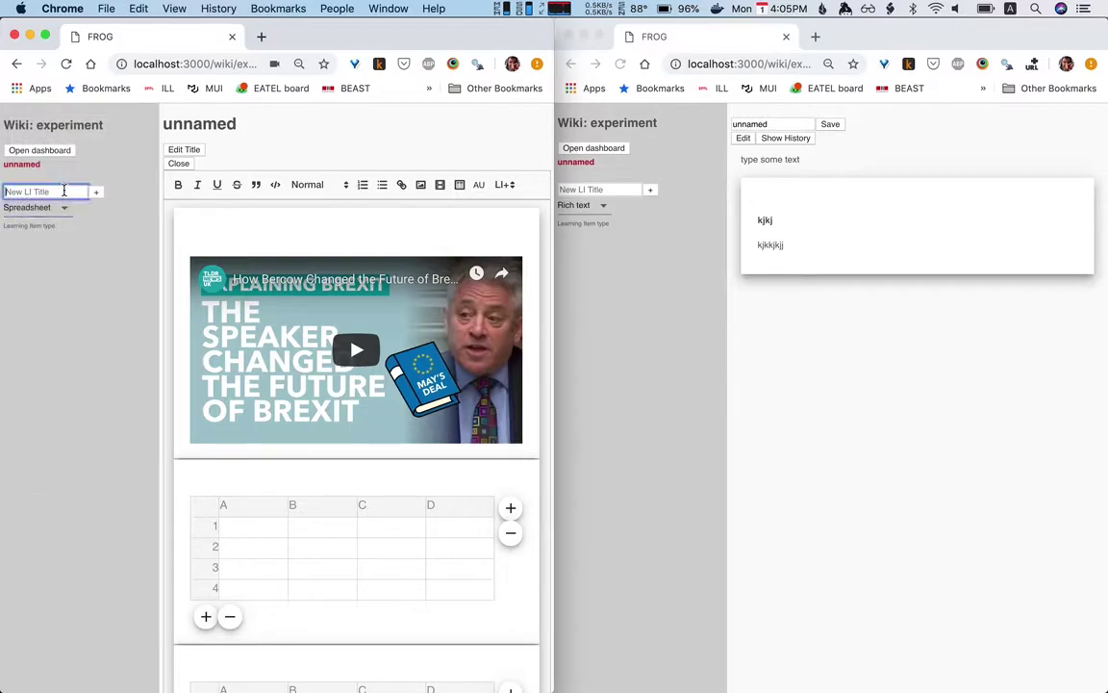
type("spreadsheet")
left_click(97, 192)
left_click(29, 179)
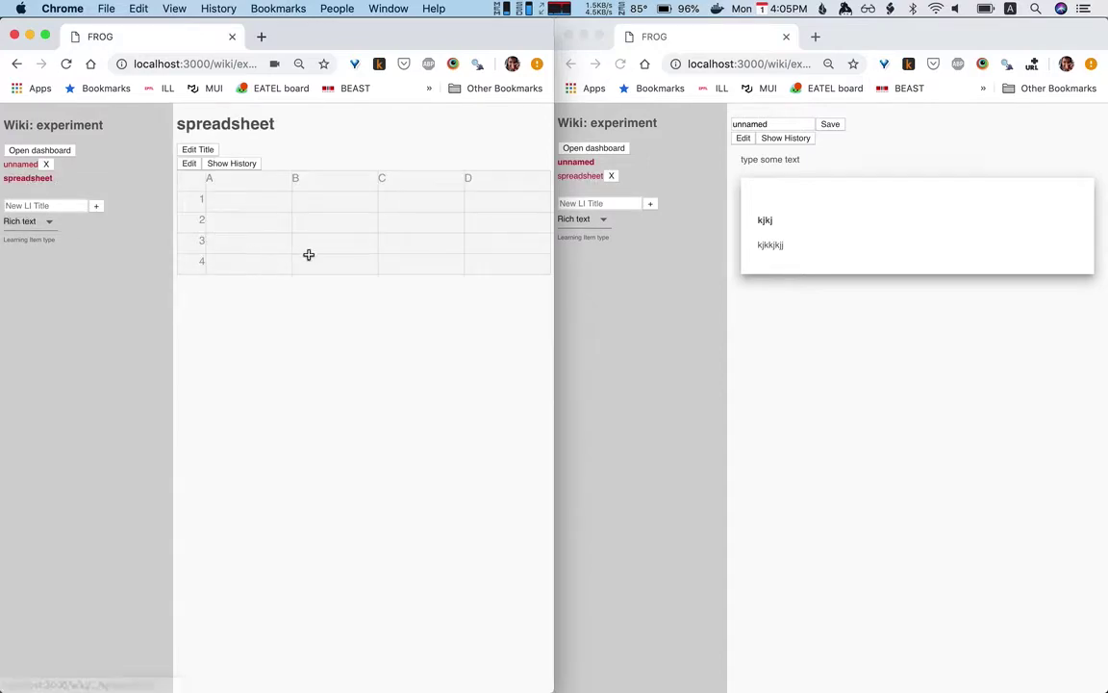
Open the spreadsheet page in the second window as well and start editing it in both windows.
left_click(581, 176)
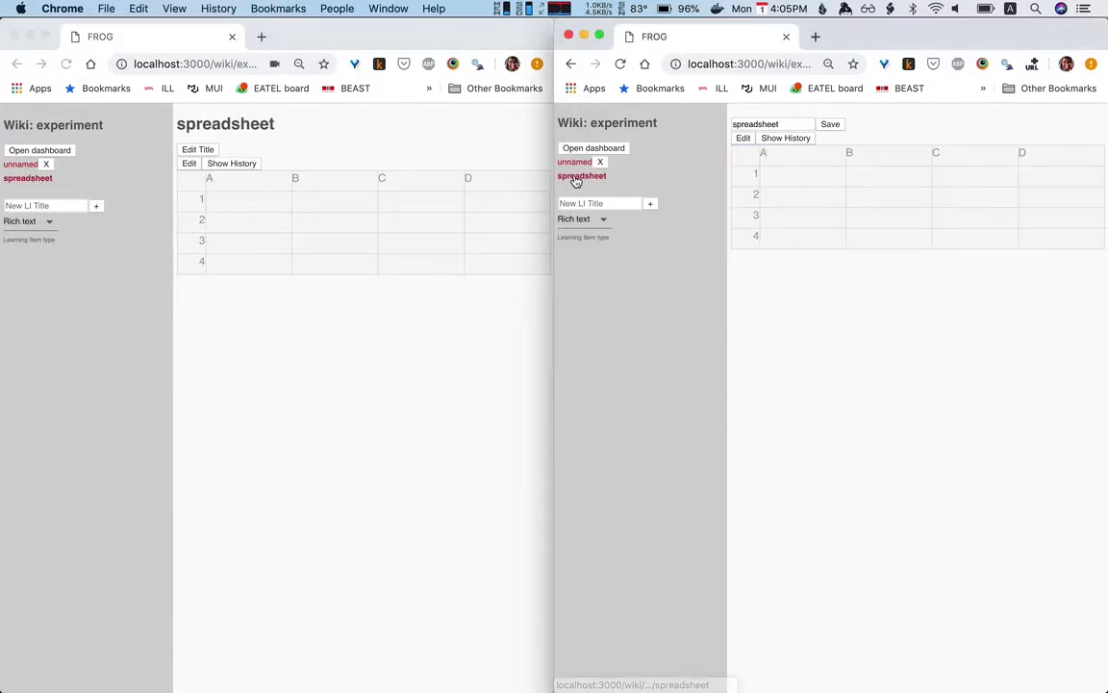
left_click(192, 164)
left_click(193, 164)
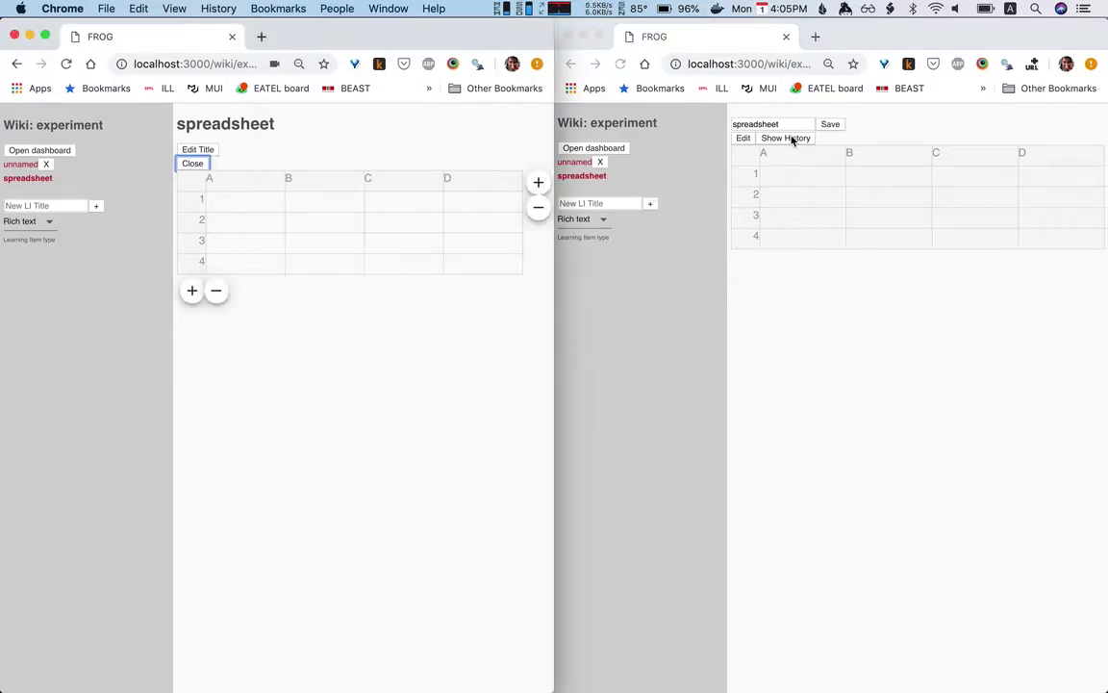
left_click(742, 137)
left_click(742, 138)
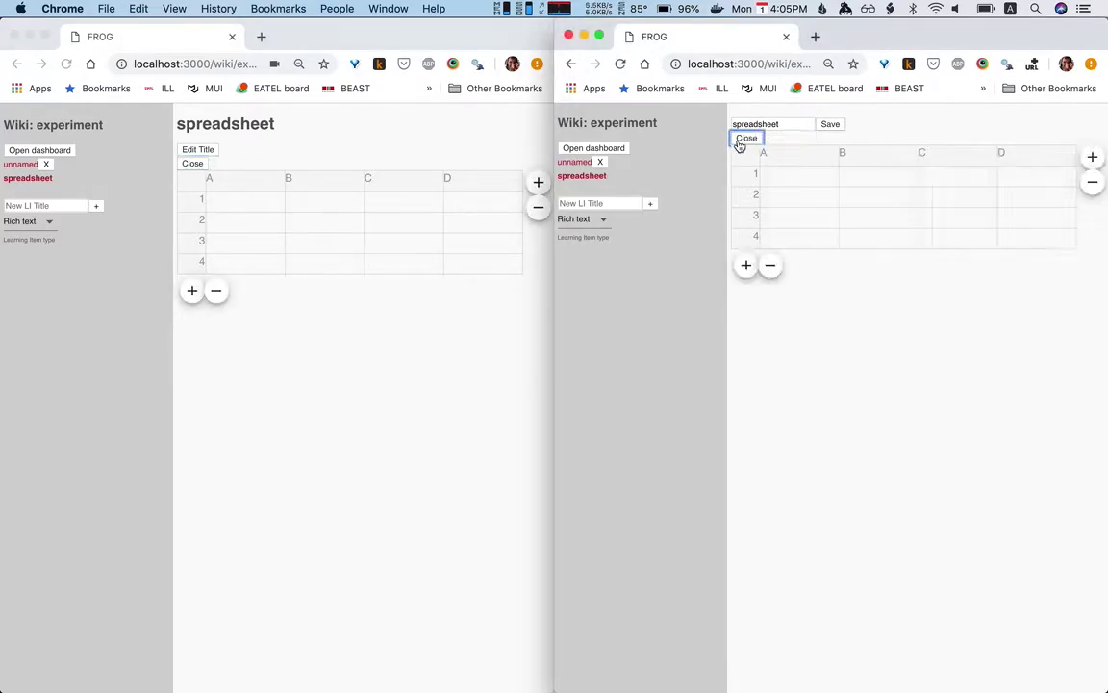
Enter "kjkjkjkjkjkj" in cell A1 of the spreadsheet in the second window.
left_click(787, 174)
double_click(787, 174)
type("kjkjkjkjkjkj")
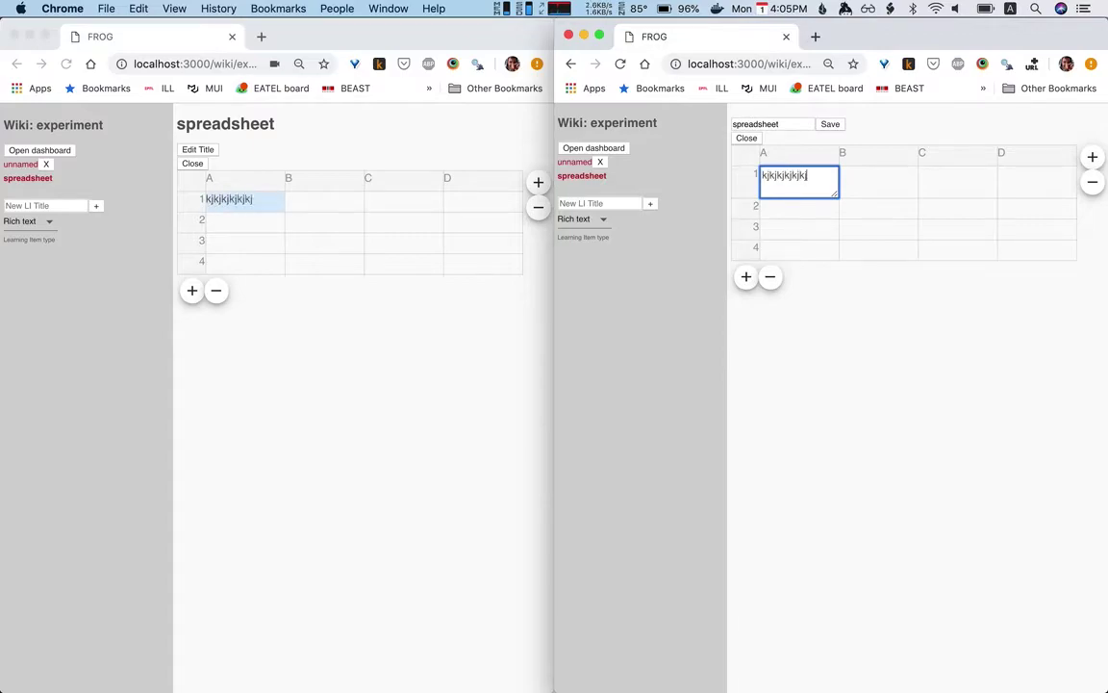
Create a new learning item of type Double rich text titled "fixed" in the first window and open its page.
left_click(265, 473)
left_click(27, 230)
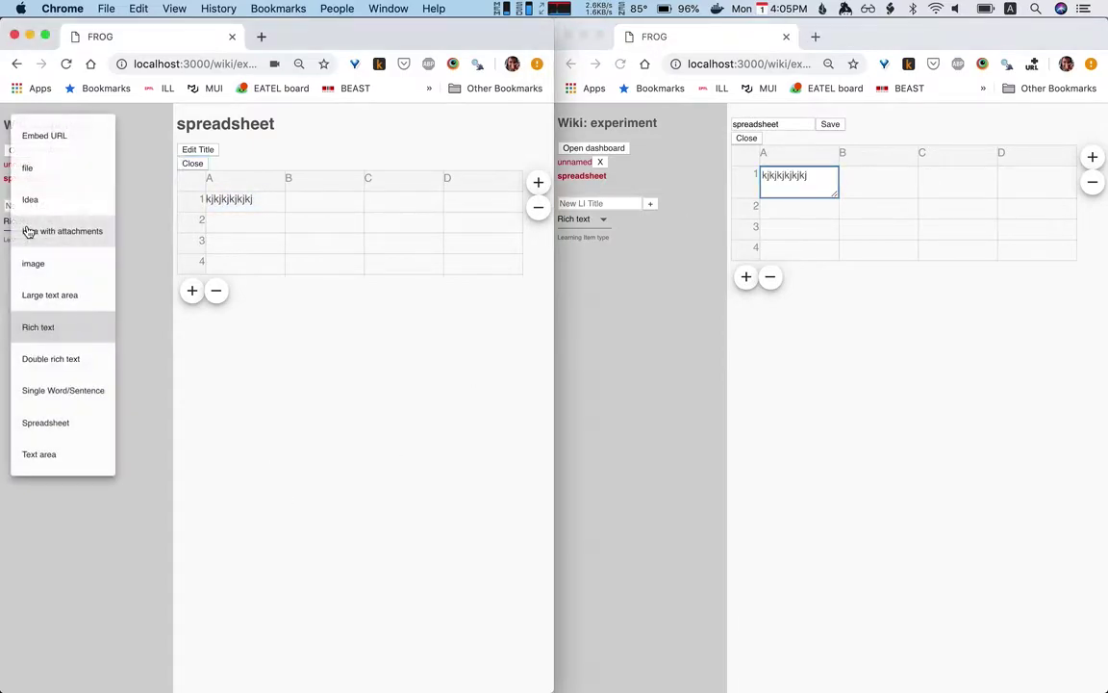
left_click(58, 360)
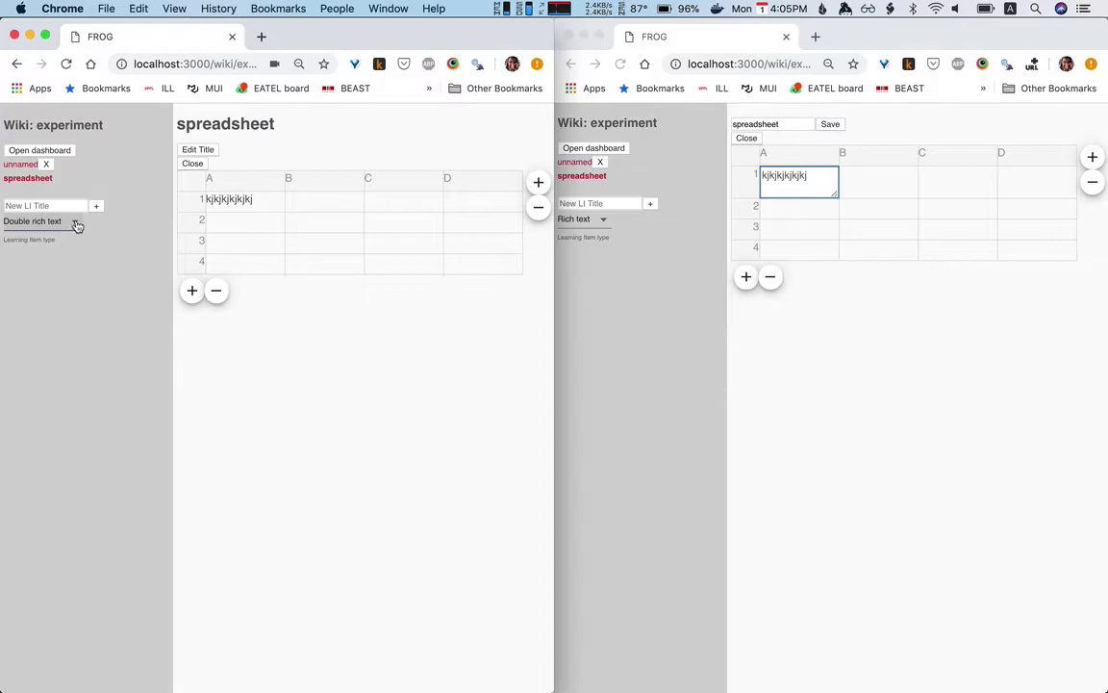
left_click(96, 206)
left_click(65, 206)
type("fixed")
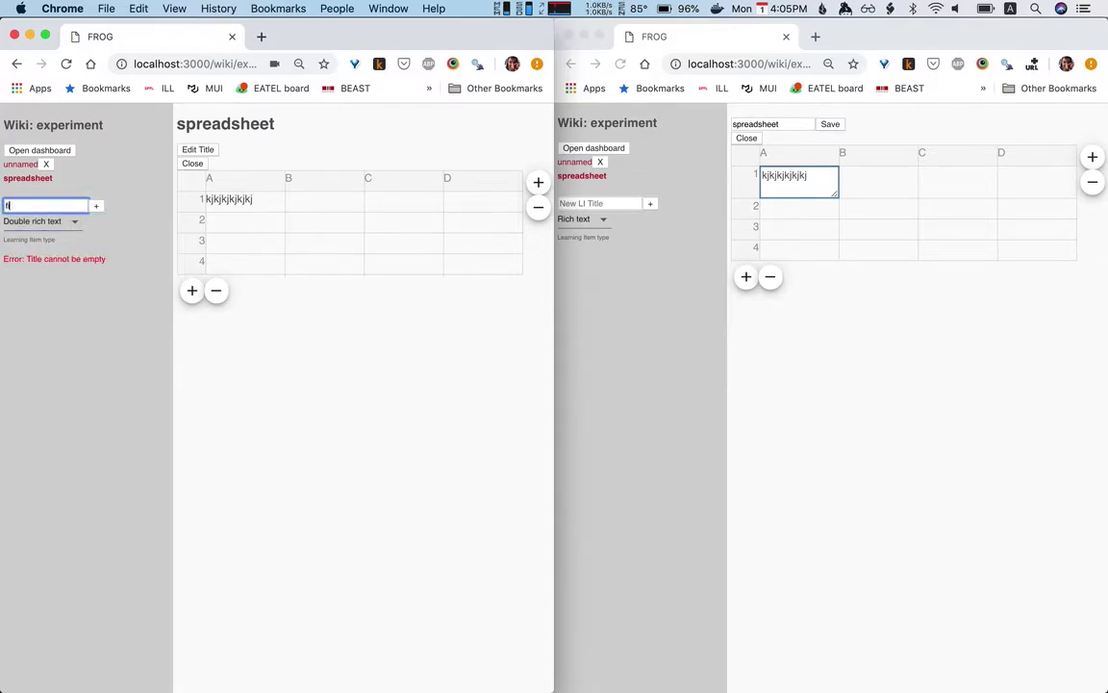
left_click(96, 205)
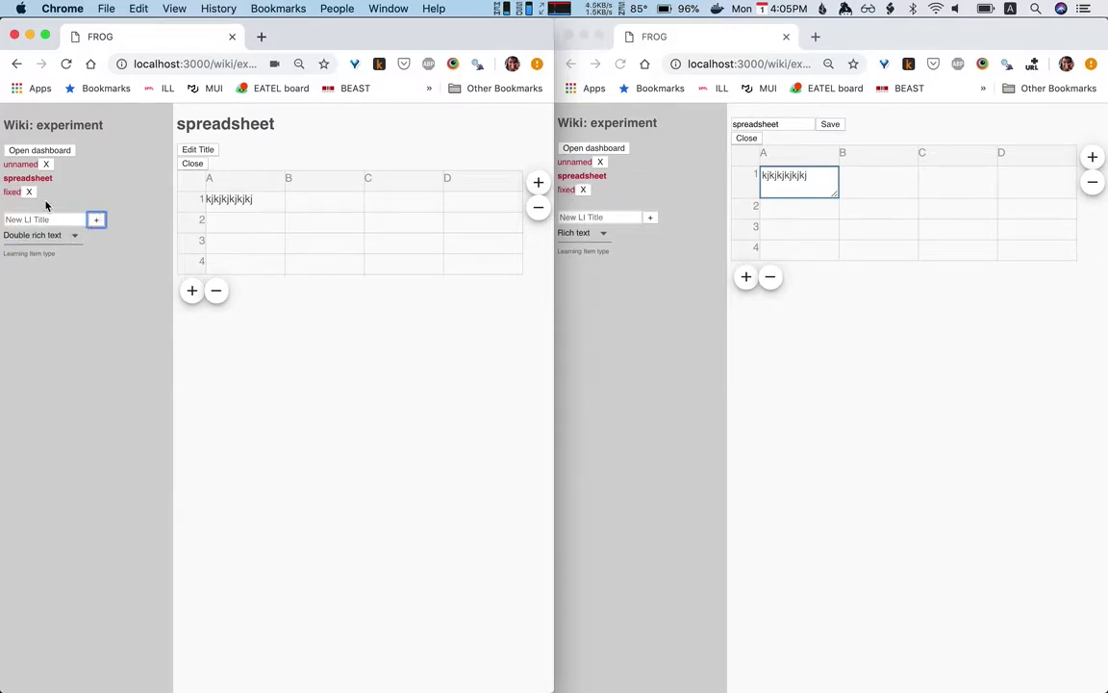
left_click(12, 192)
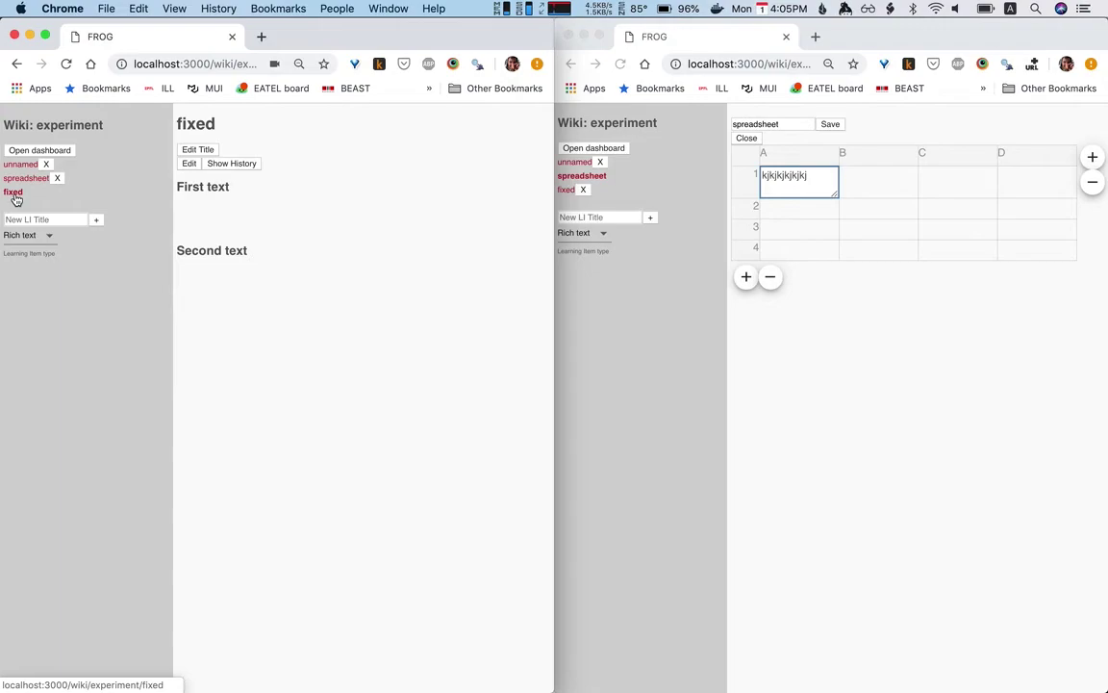
Edit the fixed page, entering "hello" in the first text and "how are you?" with a new line below in the second text.
left_click(190, 163)
left_click(218, 243)
type("hello")
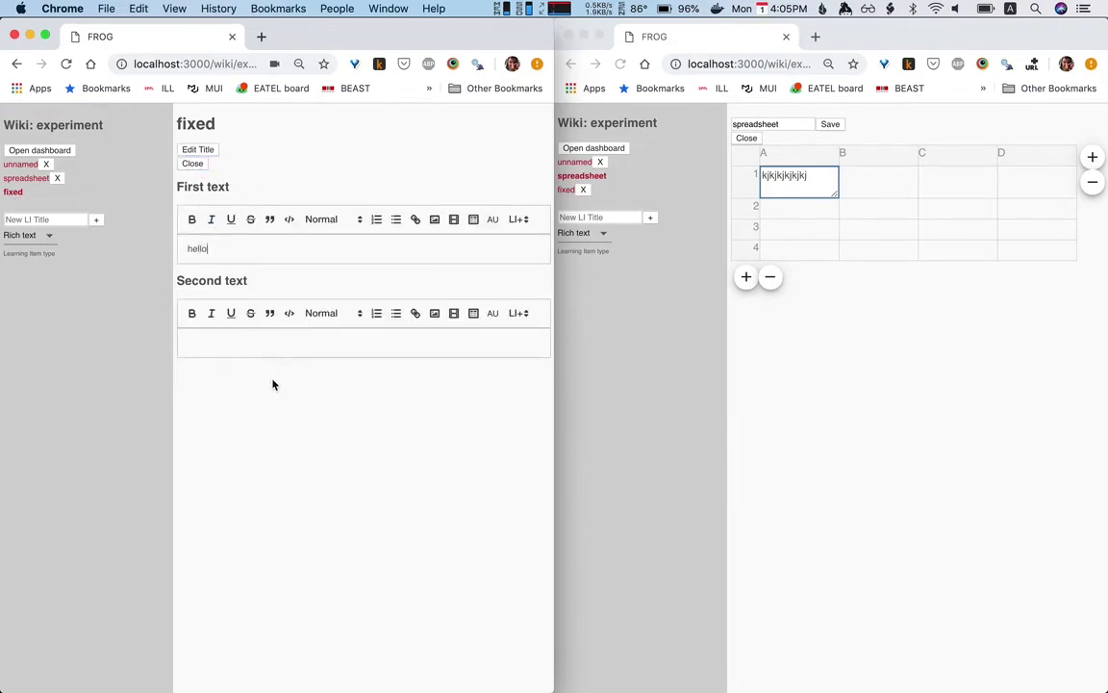
left_click(277, 343)
type("how are you?")
key("Return")
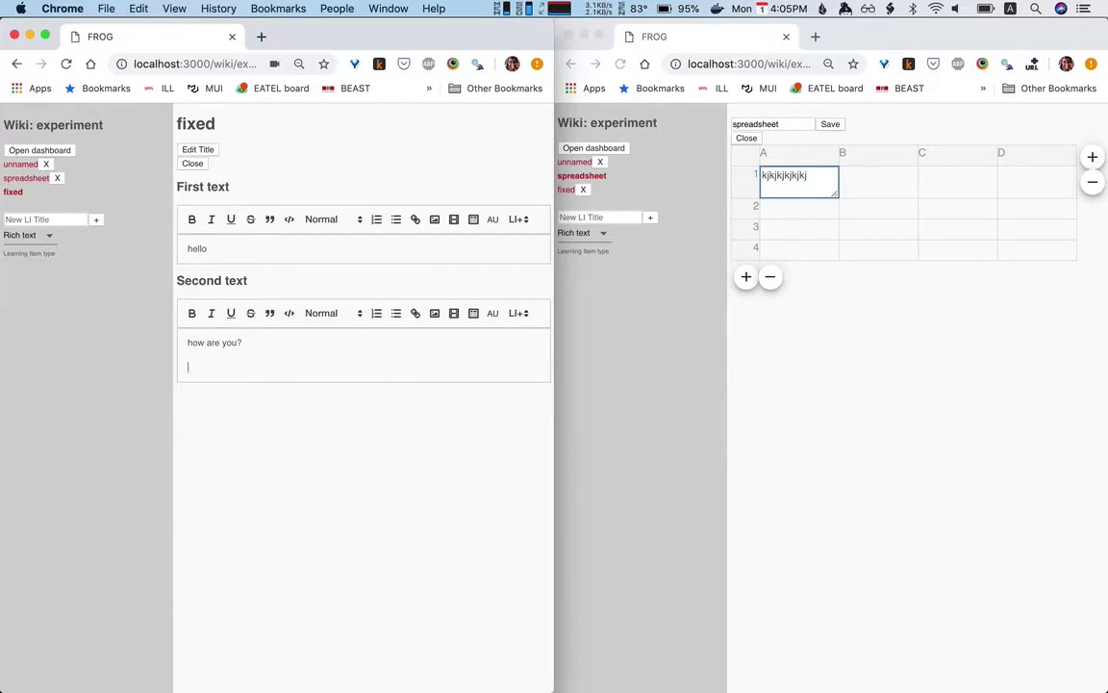
Insert a link to the spreadsheet page below "how are you?", follow it and return to the fixed page.
type("[[spr")
key("Return")
left_click(220, 372)
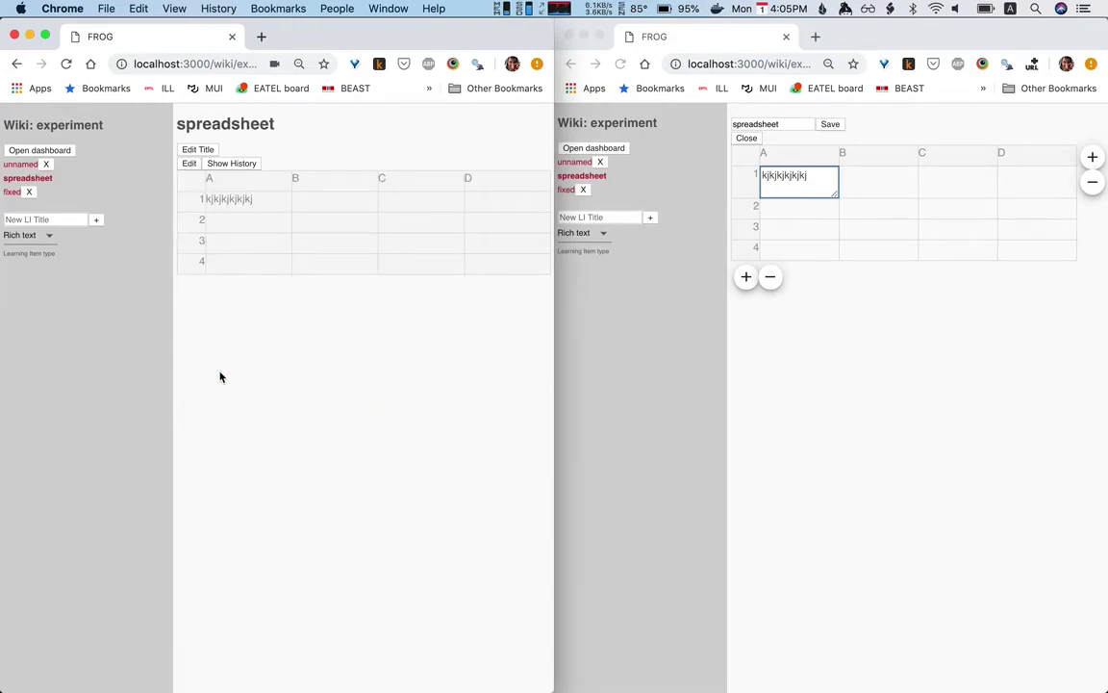
left_click(12, 191)
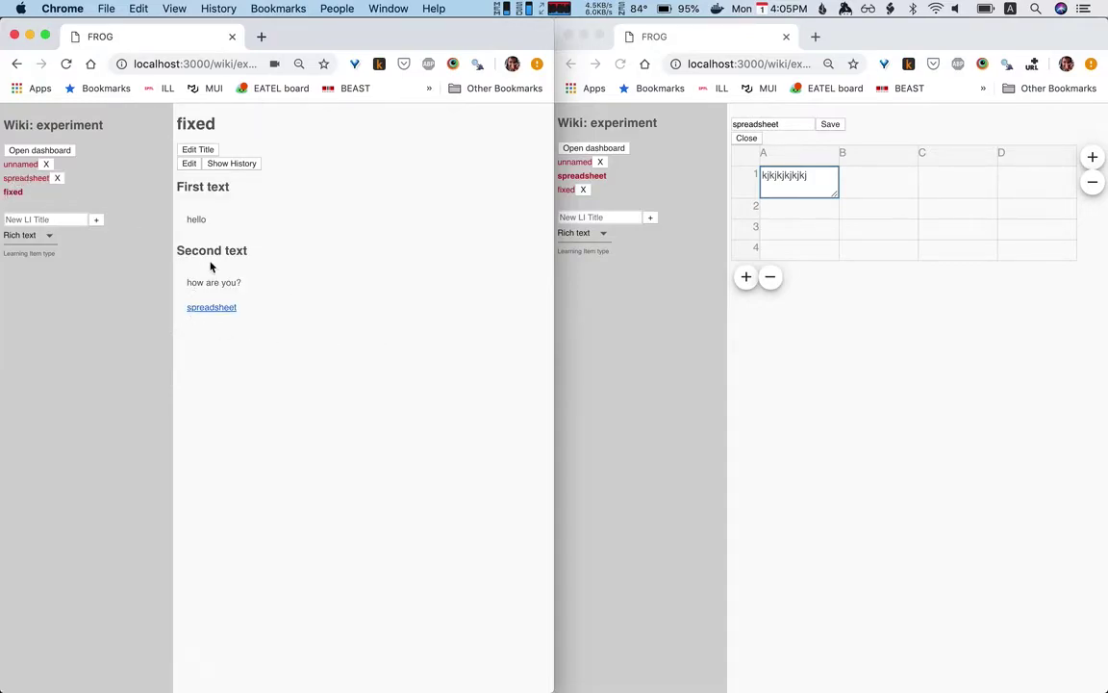
Embed the spreadsheet learning item on a new line below its link in the second text.
left_click(188, 166)
left_click(324, 371)
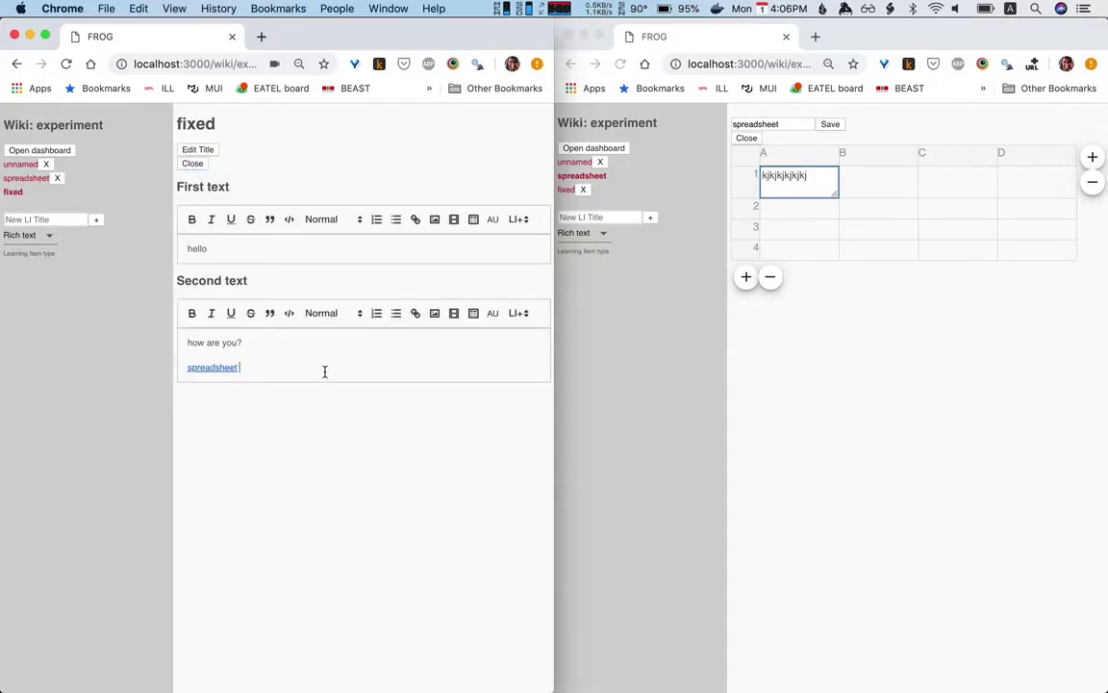
key("Return")
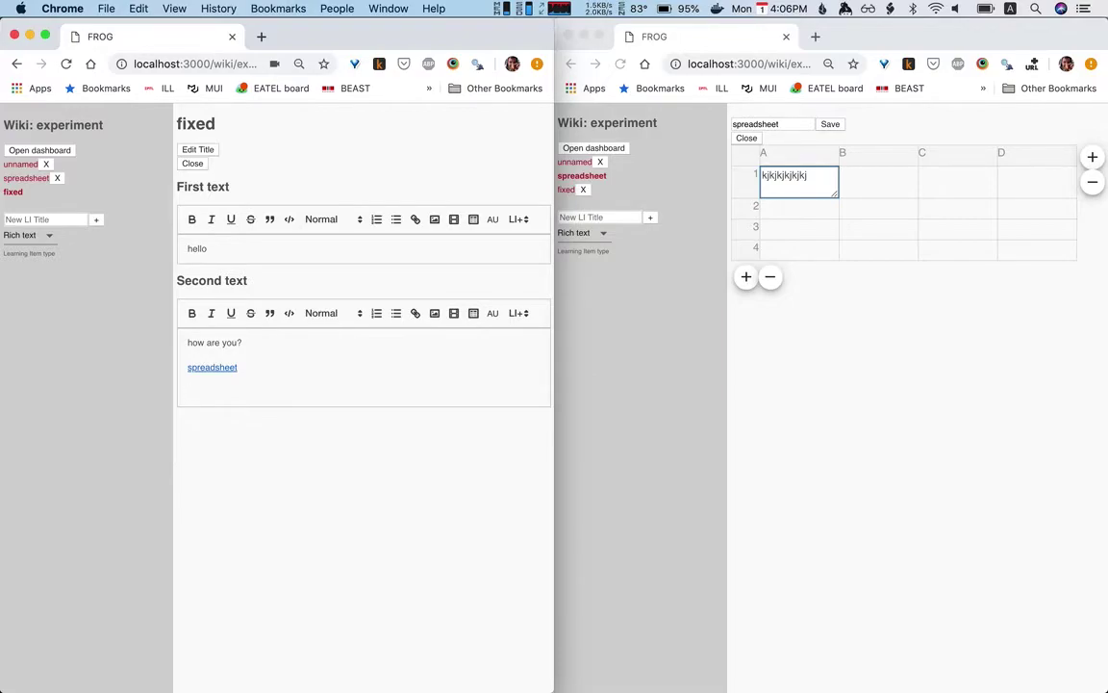
type("#")
key("Down")
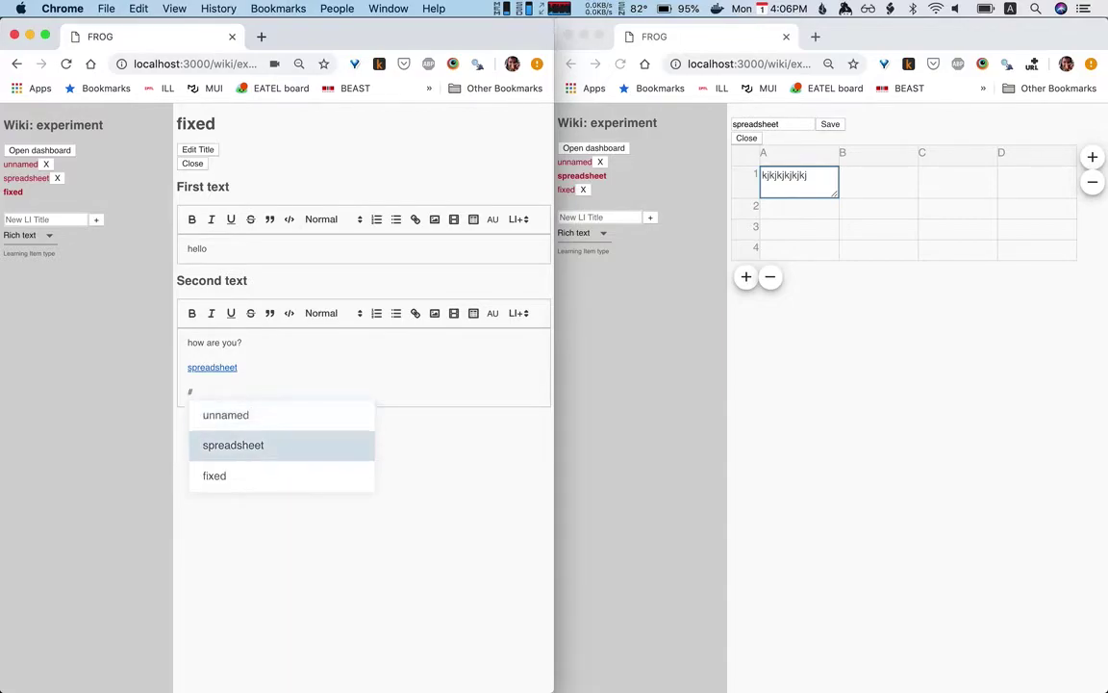
key("Return")
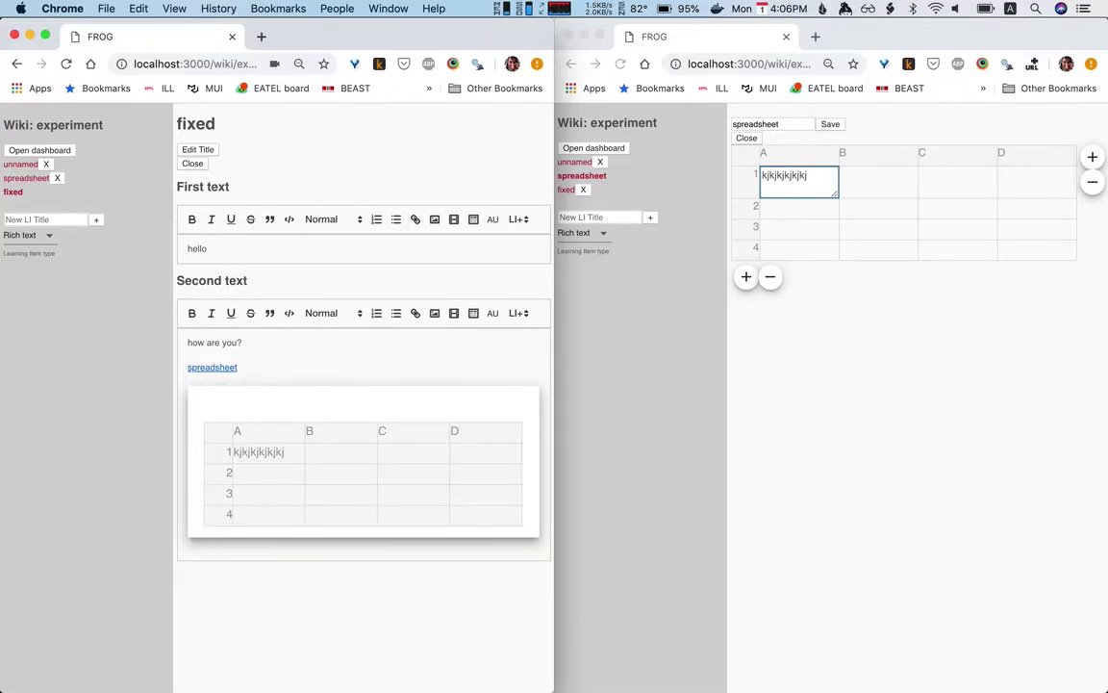
Make the embedded spreadsheet editable, enter "sdfdsfsdfdsfdfsdfdsfsdf" in cell B1, and check the spreadsheet in the second window.
mouse_move(311, 389)
left_click(511, 415)
left_click(365, 452)
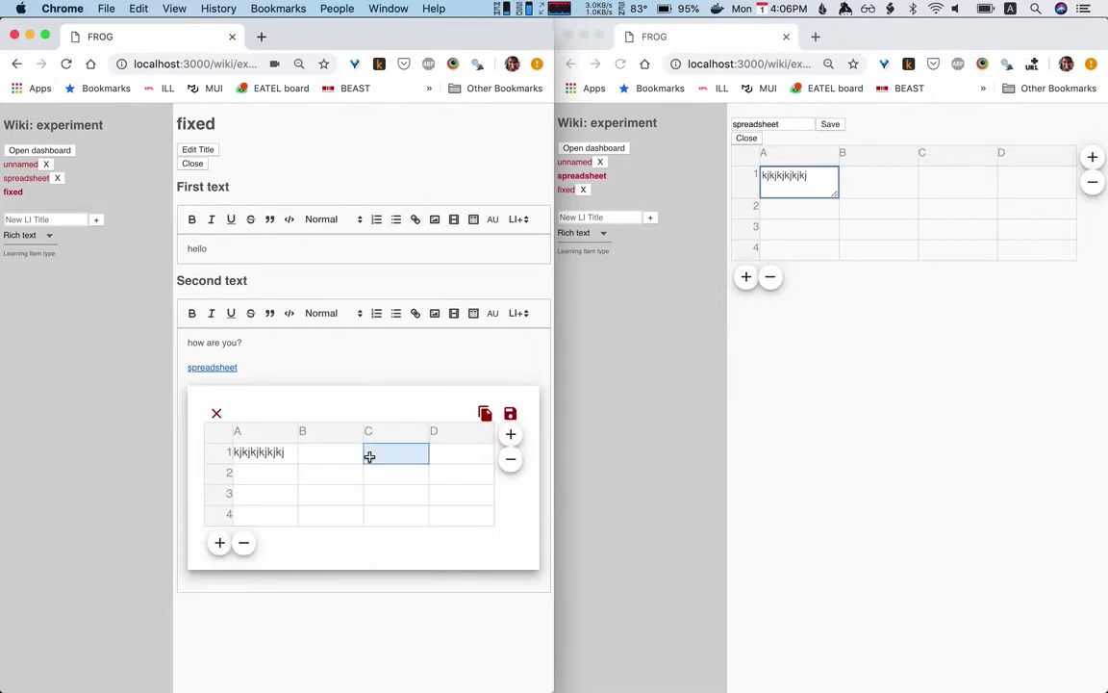
left_click(353, 454)
double_click(353, 453)
type("sdfdsfsdfdsfdfsdfdsfsdf")
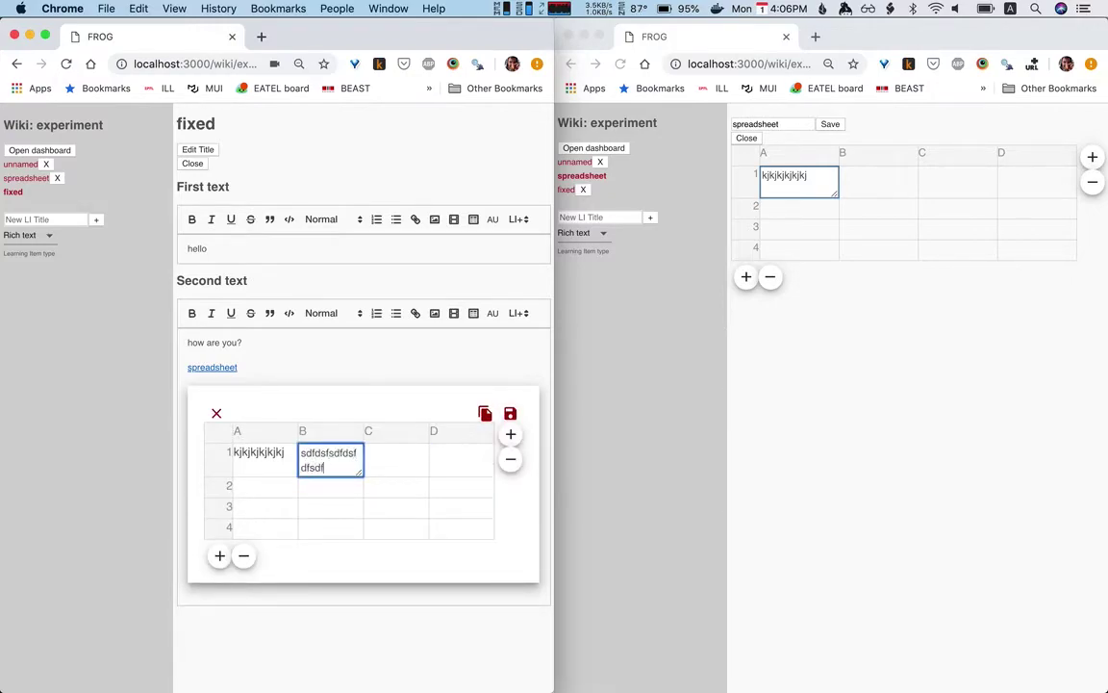
left_click(912, 223)
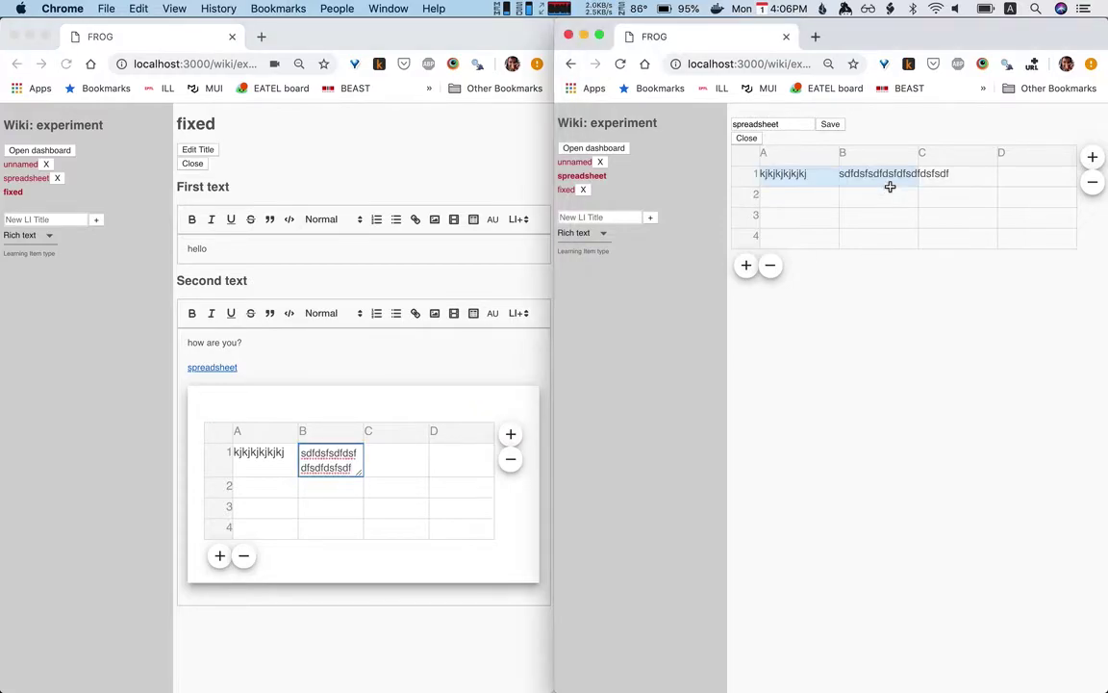
Fill the embedded spreadsheet with "sdfsdfdsdsf" in C1, "sdfdsfsdf" in C2 and "sdfdsf" in B3.
left_click(393, 460)
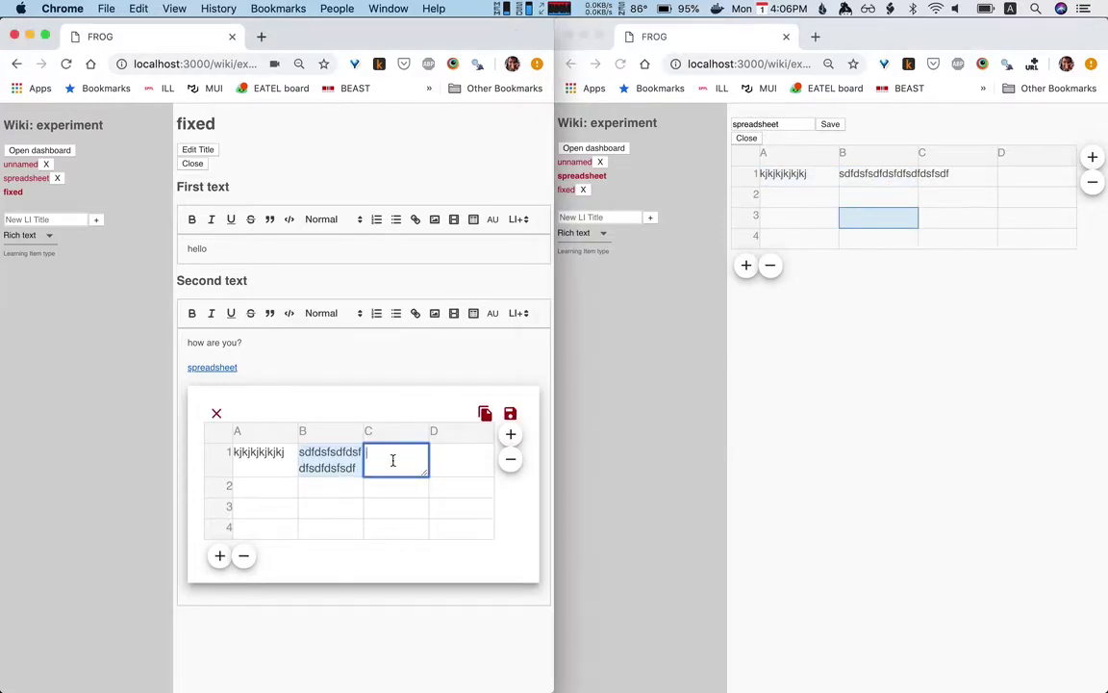
type("sdfsdfdsdsf")
left_click(389, 485)
type("sdfdsfsdf")
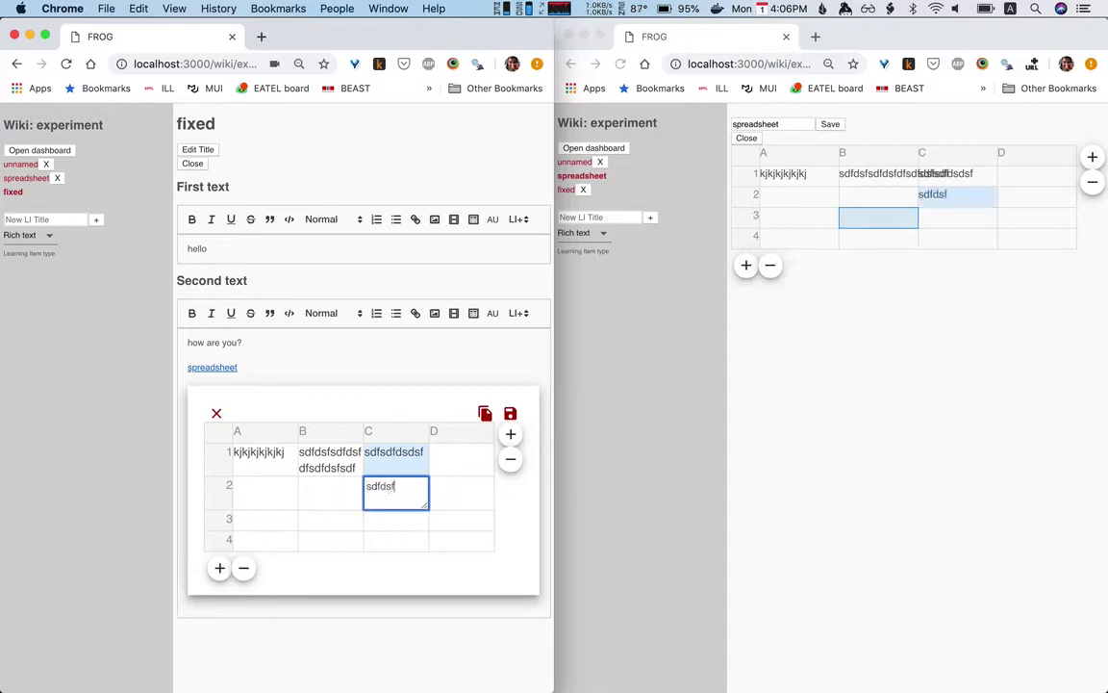
left_click(311, 507)
type("sdfdsf")
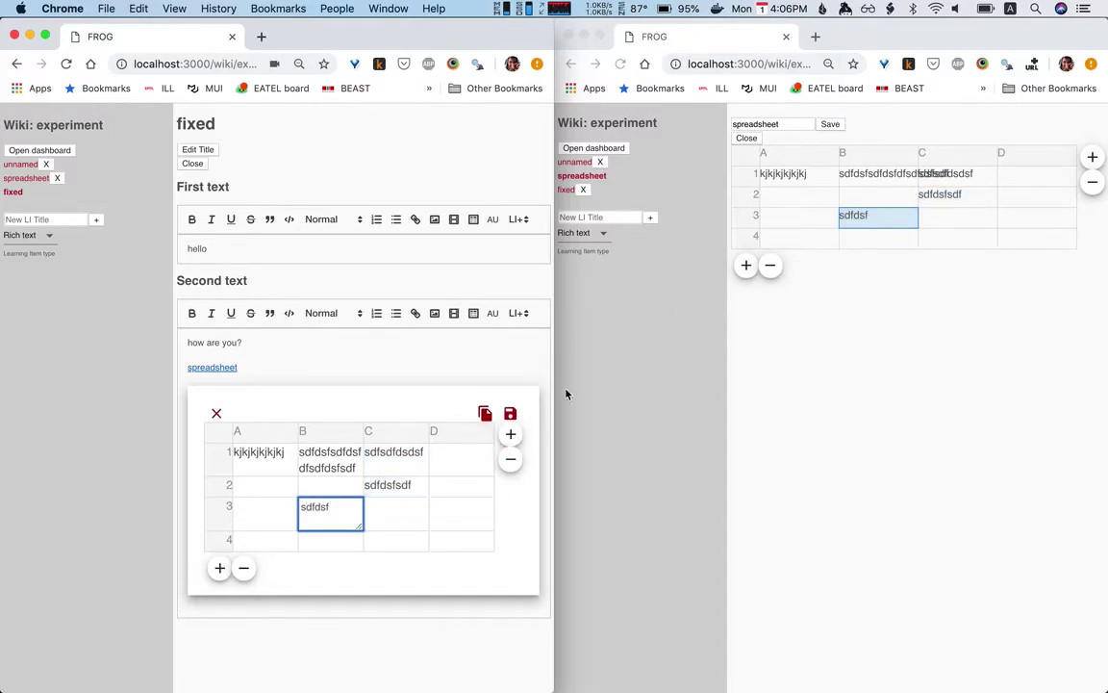
left_click(352, 499)
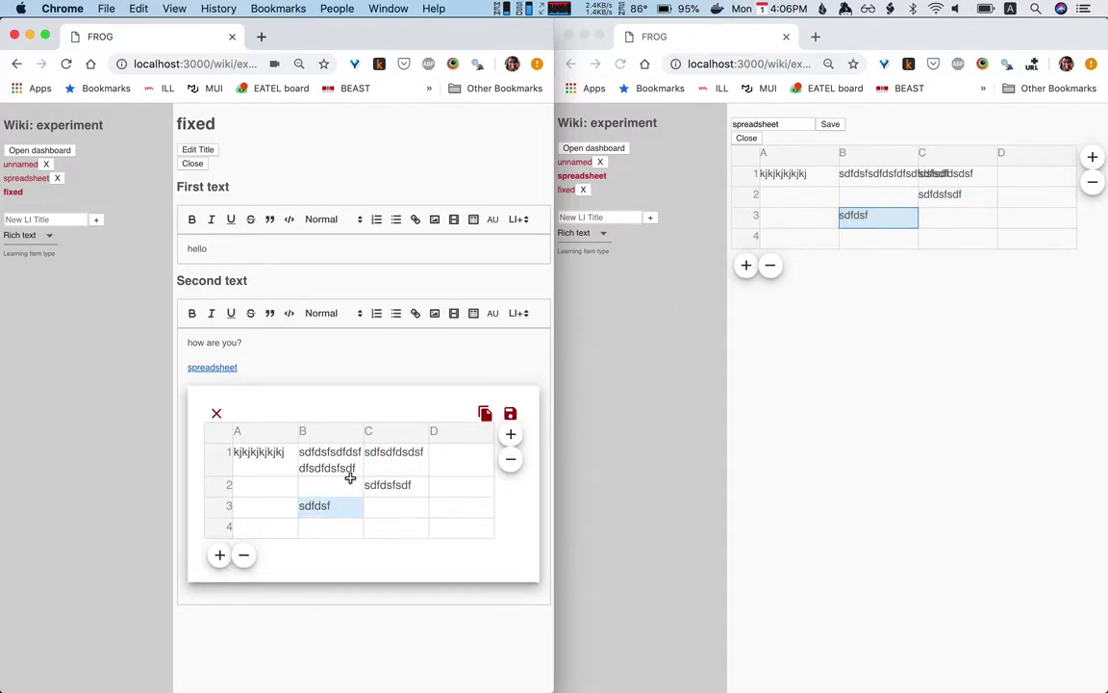
Create a new learning item of type image titled "imqg" from a webcam picture and open its page.
left_click(38, 235)
left_click(83, 260)
left_click(95, 220)
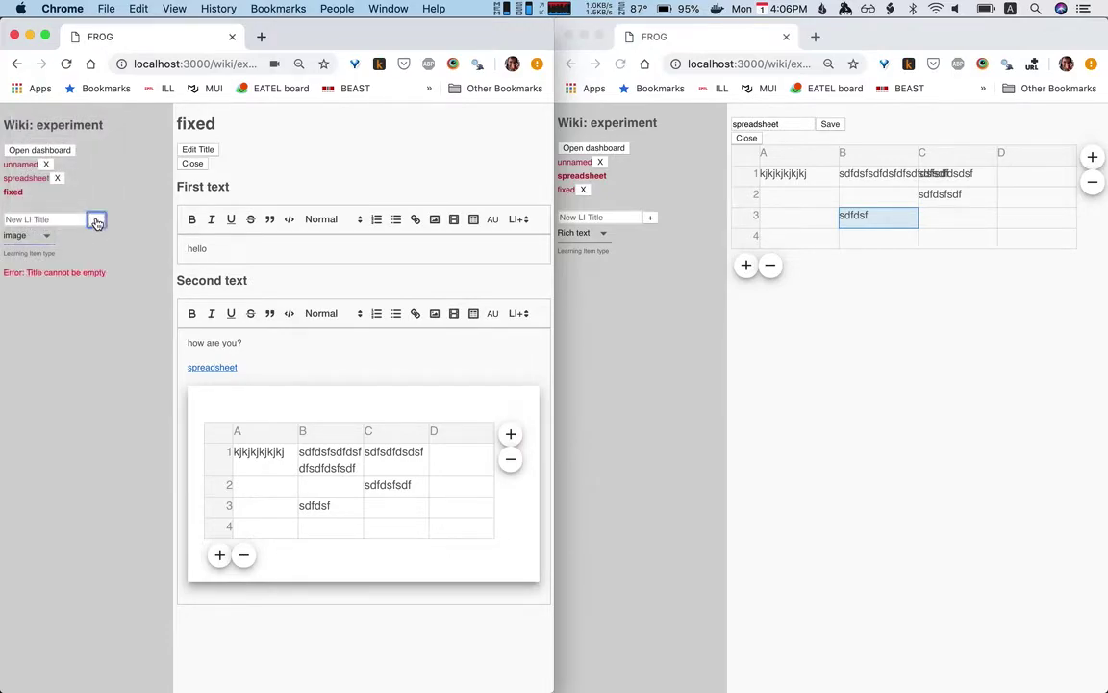
left_click(36, 219)
type("I")
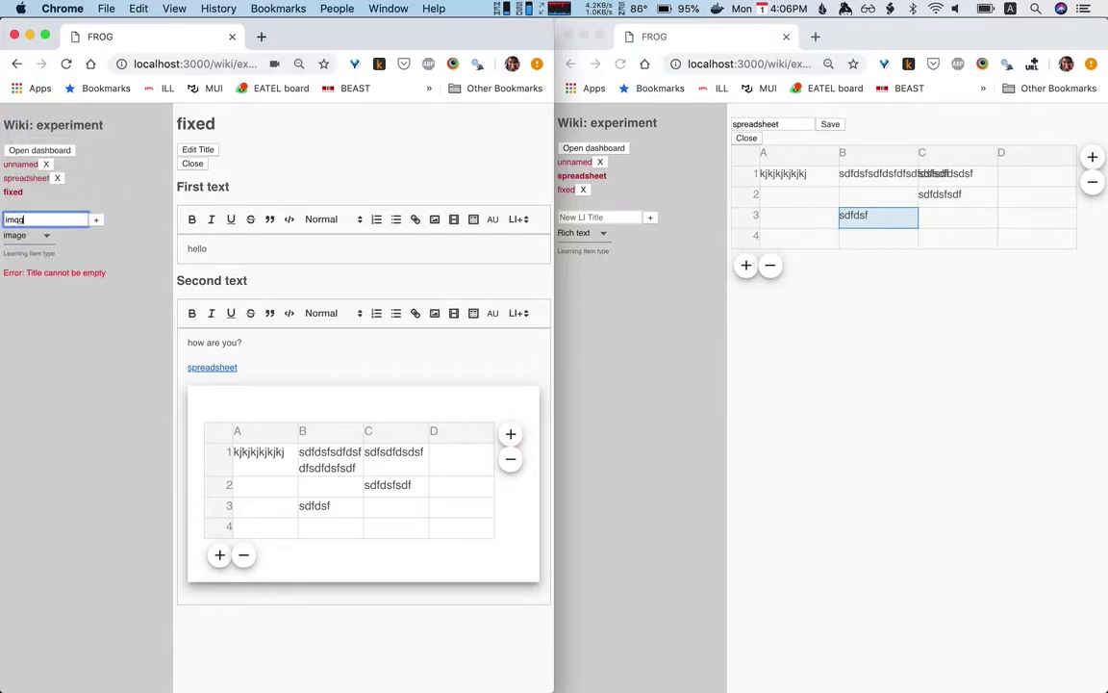
left_click(96, 219)
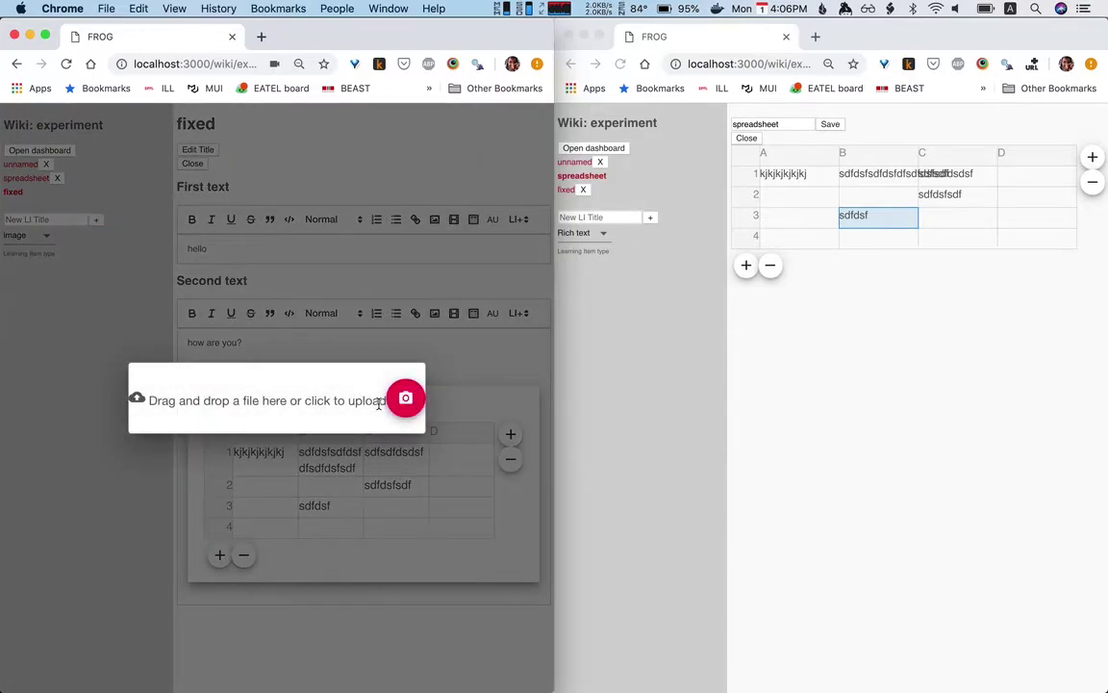
left_click(405, 404)
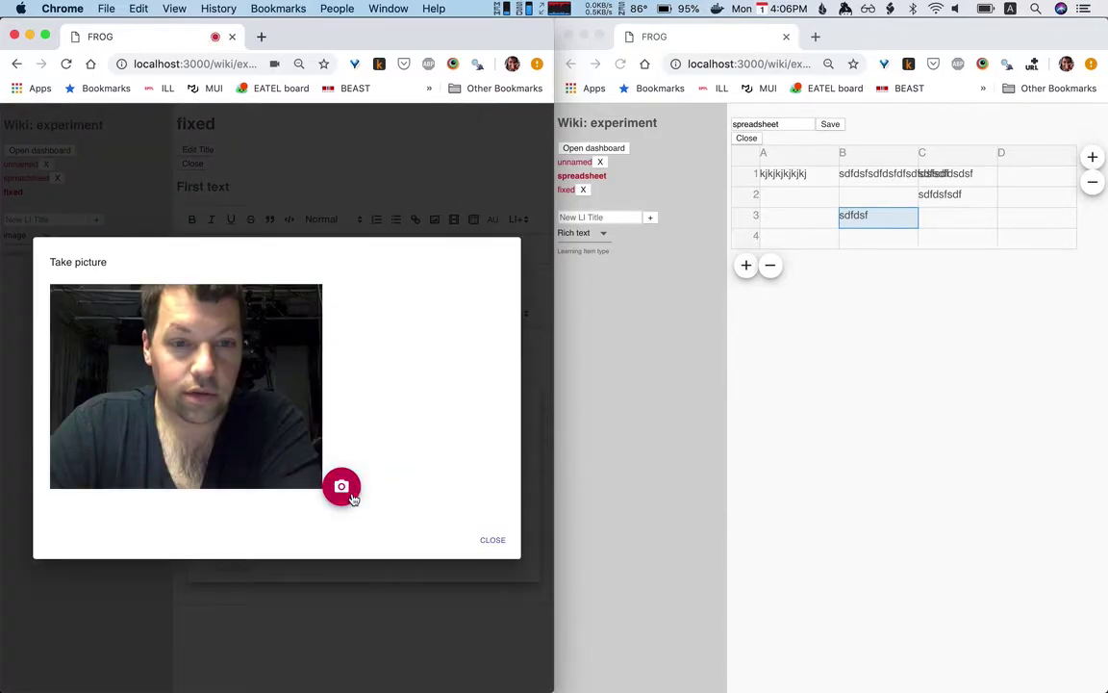
left_click(348, 491)
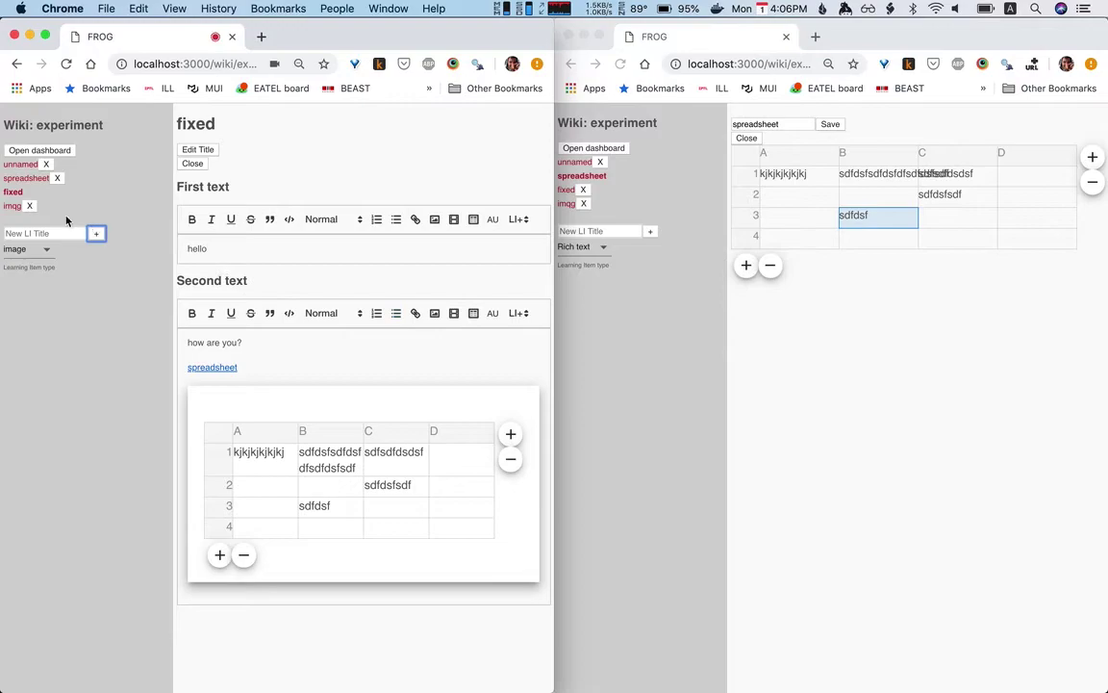
left_click(10, 207)
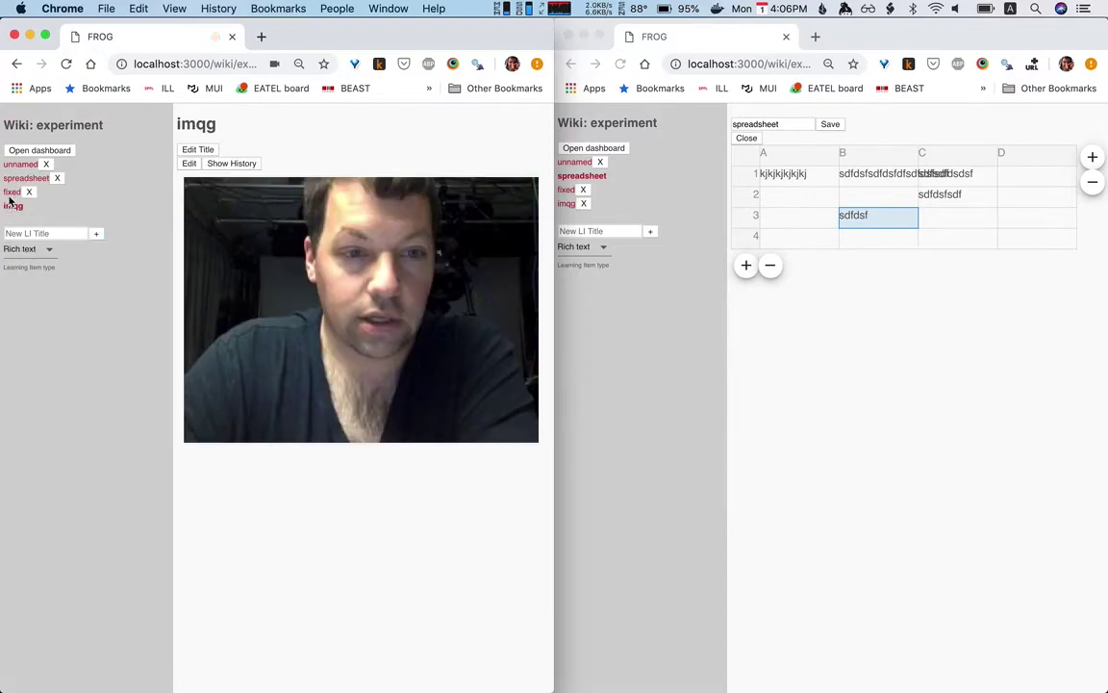
Embed the imqg learning item below "hello" in the fixed page's first text and finish editing.
left_click(8, 194)
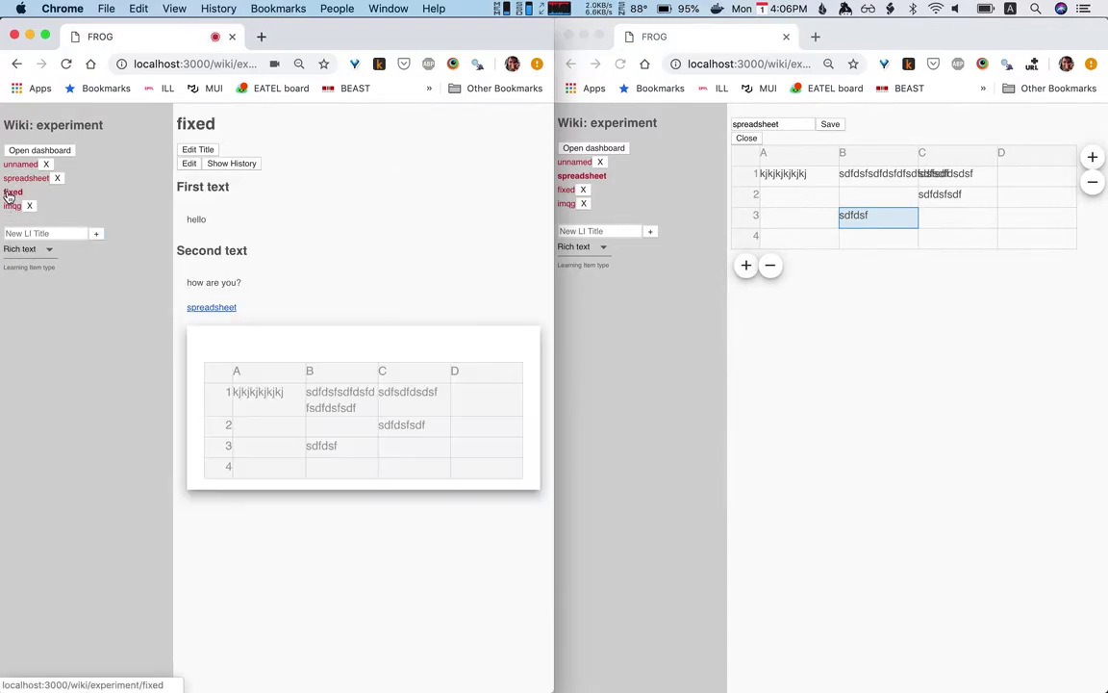
left_click(189, 164)
left_click(238, 249)
key("Return")
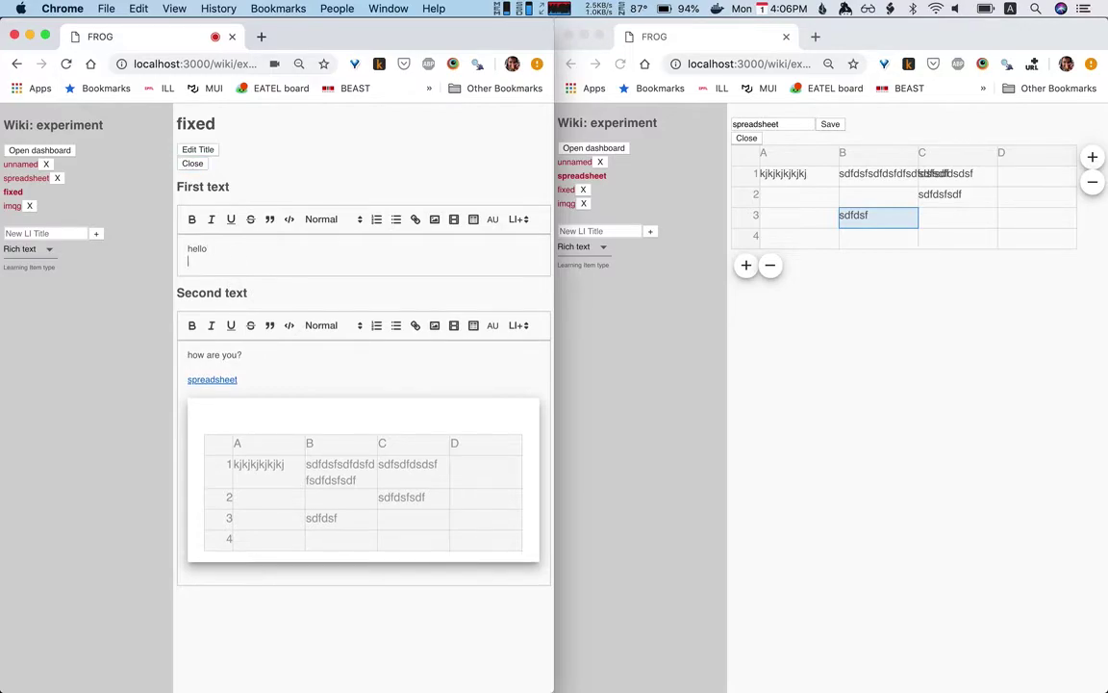
type("#")
key("Down")
key("Up")
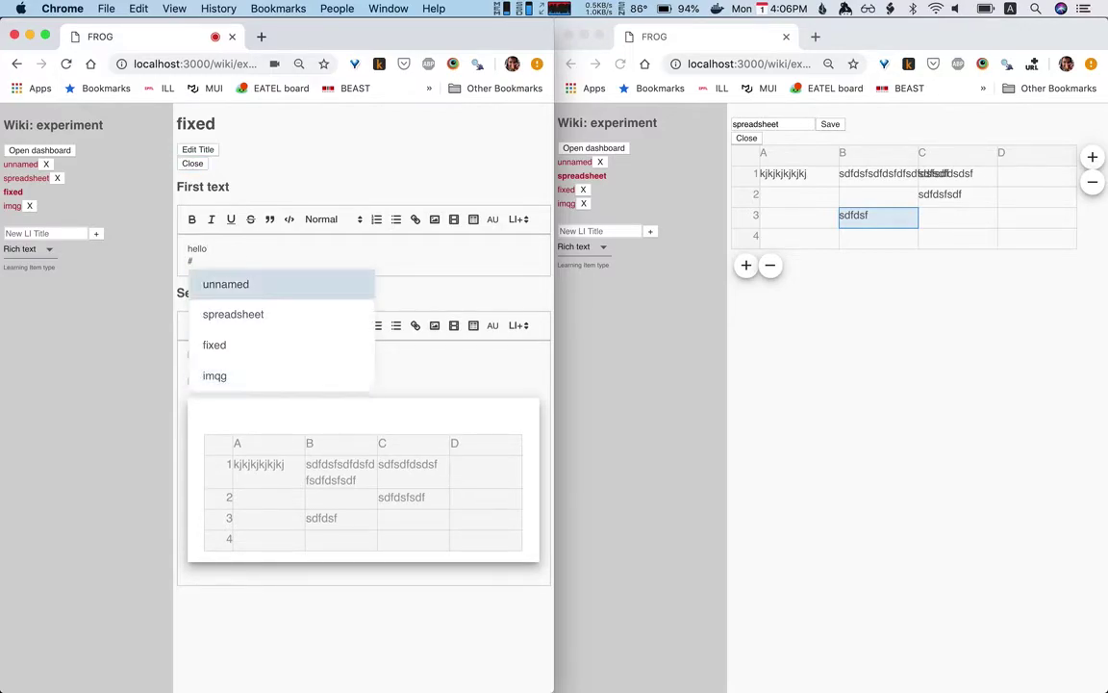
key("Up")
key("Return")
mouse_move(277, 255)
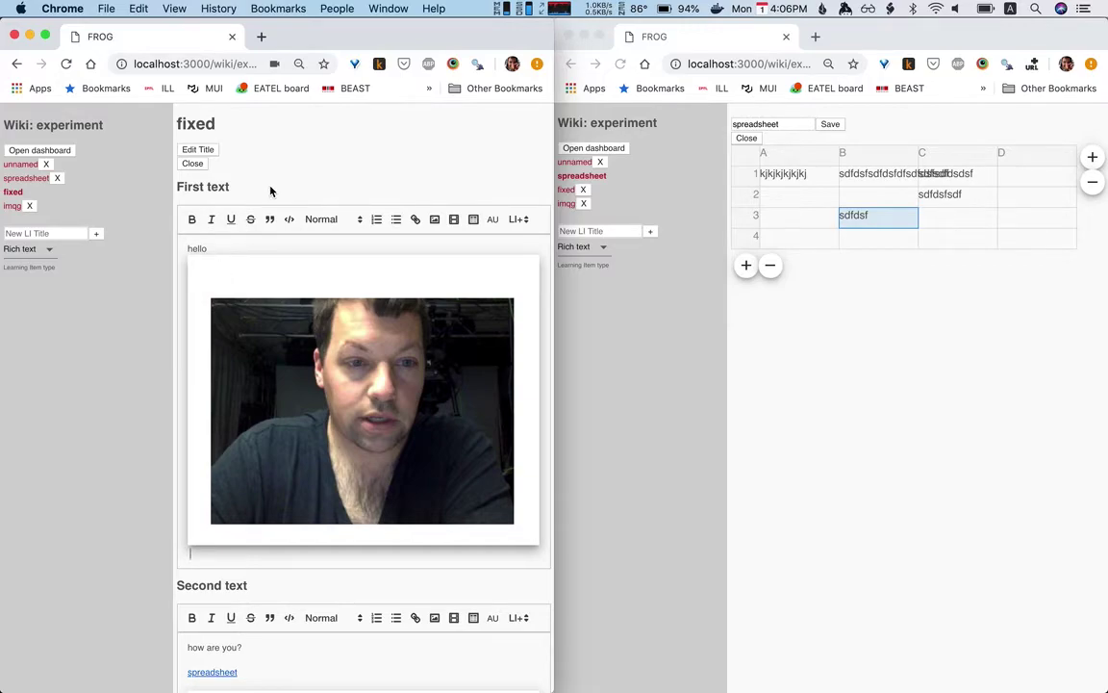
left_click(183, 161)
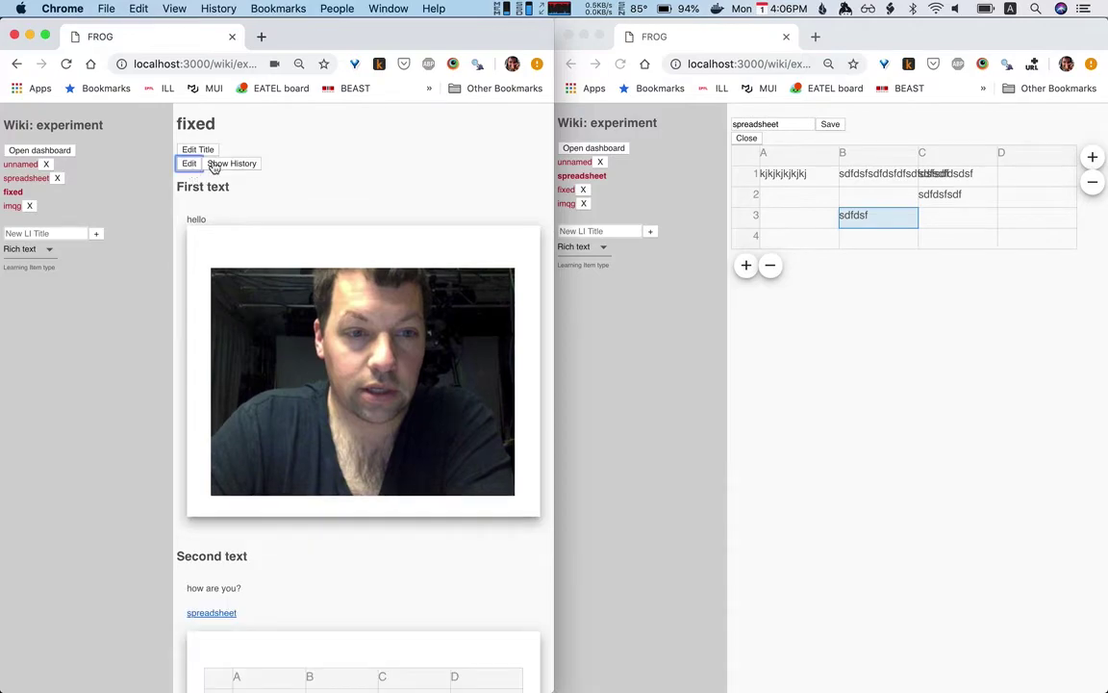
Show the fixed page's history, step back to an early version and forward to the latest, and close the history.
left_click(189, 163)
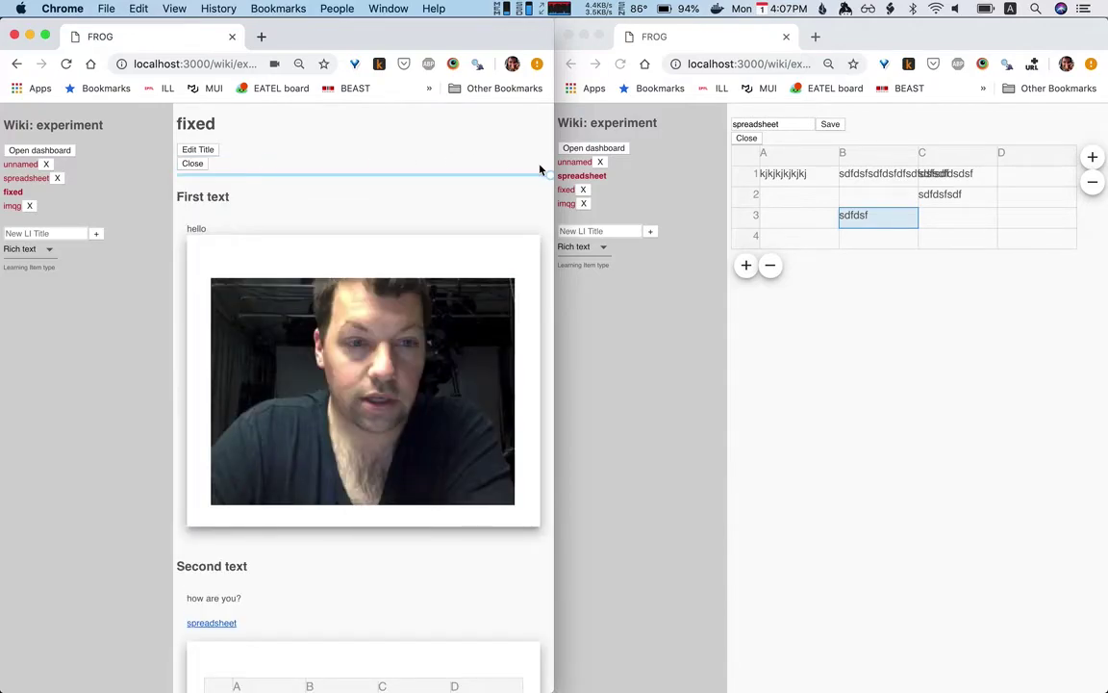
left_click_drag(540, 171, 246, 178)
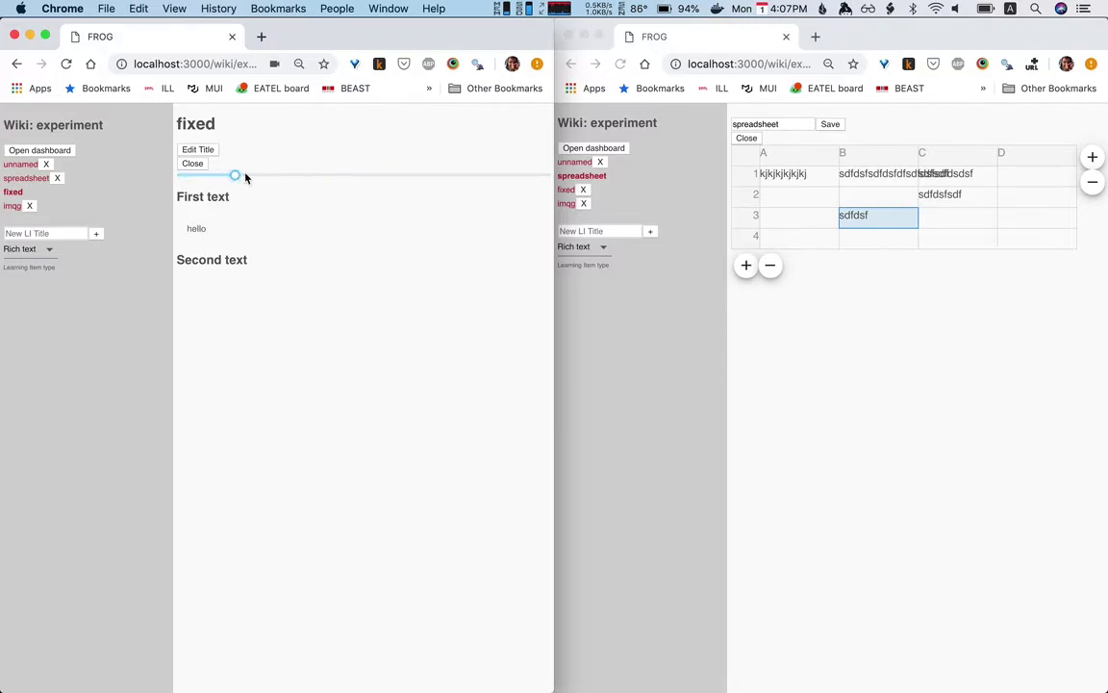
left_click_drag(363, 175, 563, 179)
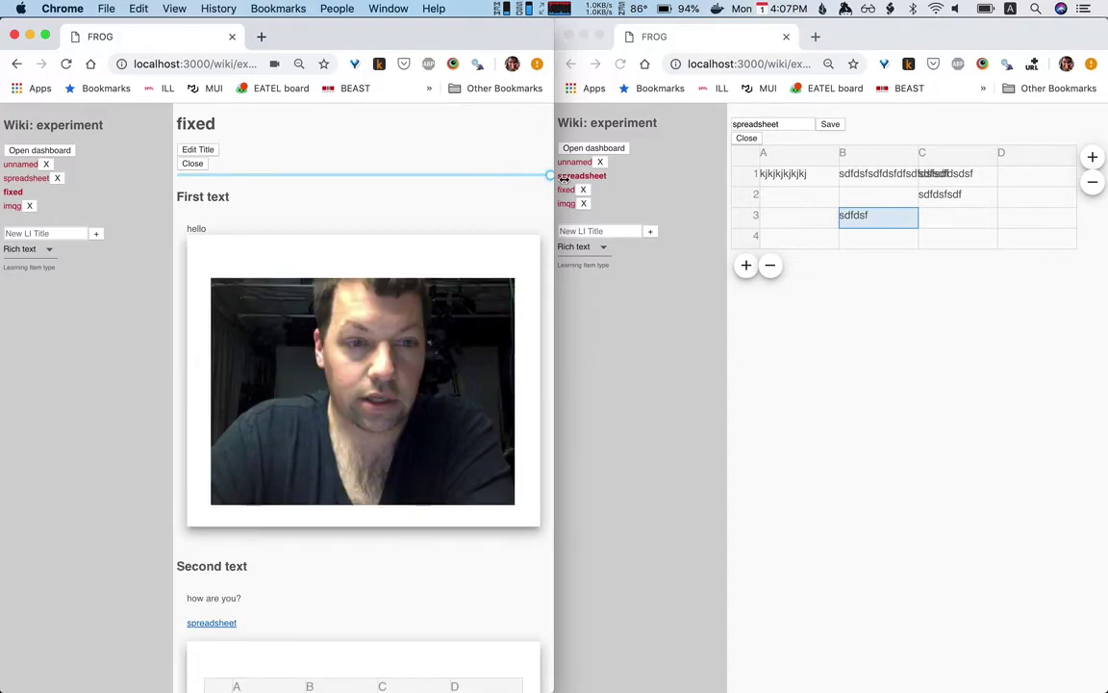
left_click(199, 166)
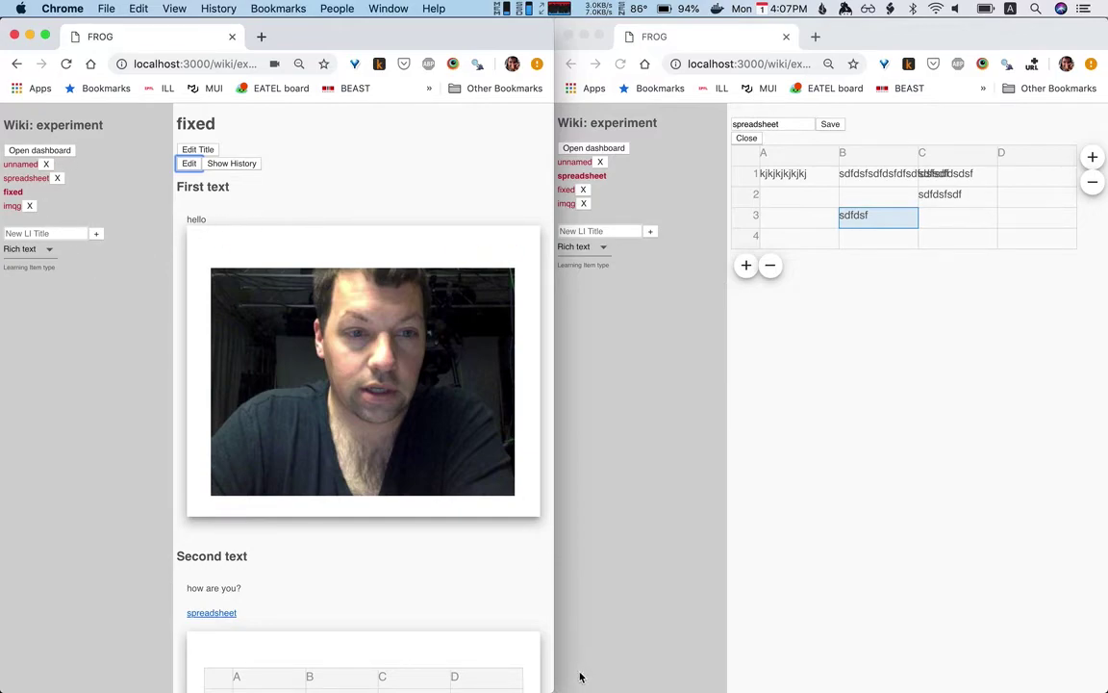
Widen the front browser window showing the fixed page and open the wiki's dashboard.
left_click_drag(555, 661, 980, 662)
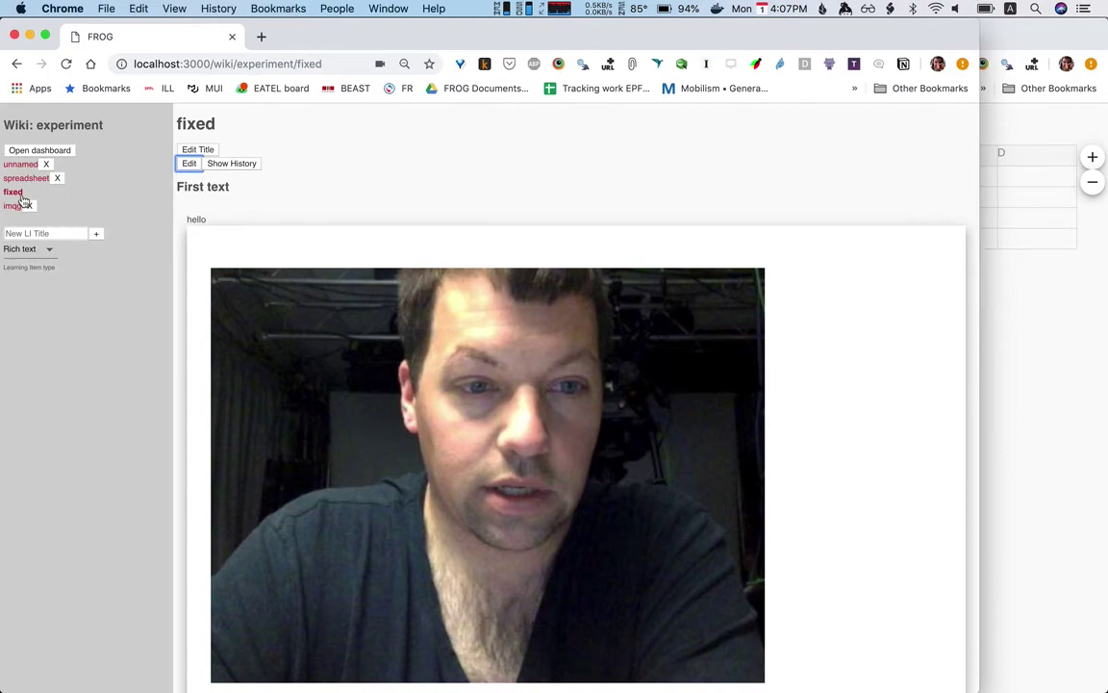
left_click(16, 150)
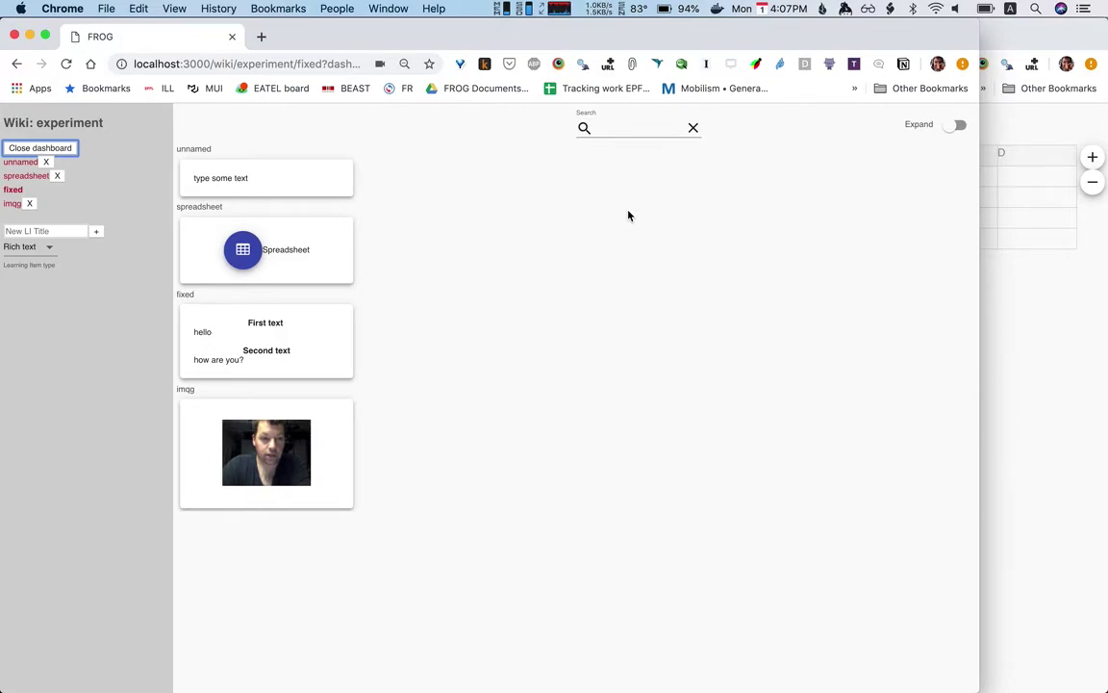
Expand the dashboard's learning item previews, look through all the pages' full contents, and collapse the previews again.
left_click(957, 126)
scroll(592, 304, "down", 5)
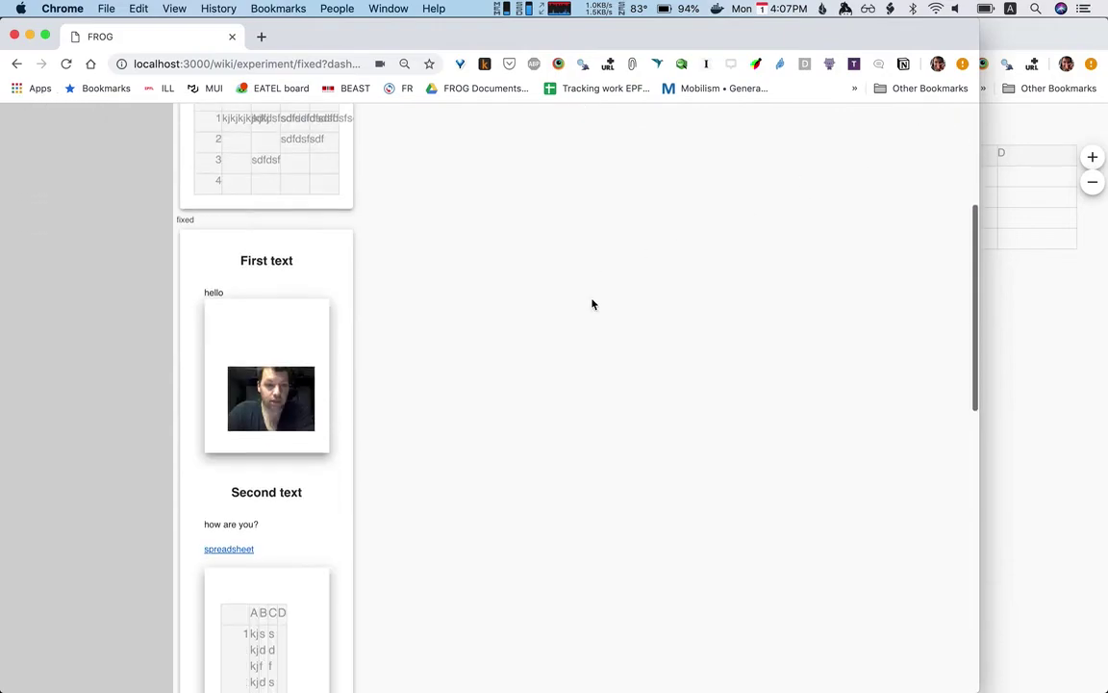
scroll(593, 304, "down", 5)
scroll(593, 305, "up", 15)
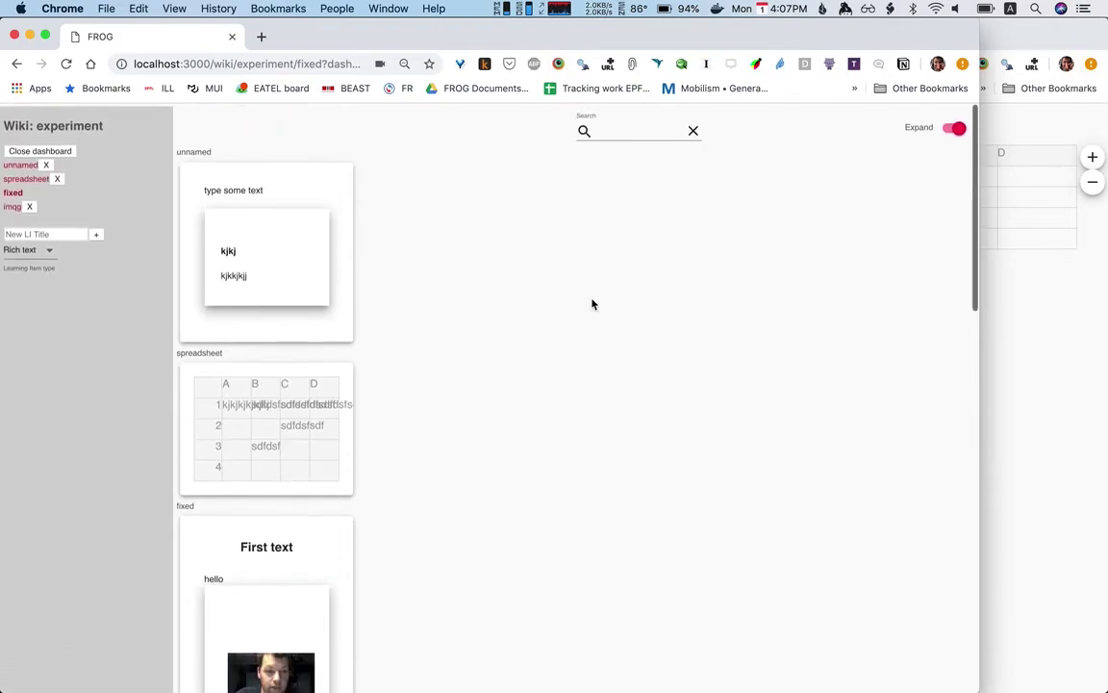
scroll(593, 304, "down", 8)
scroll(593, 304, "up", 8)
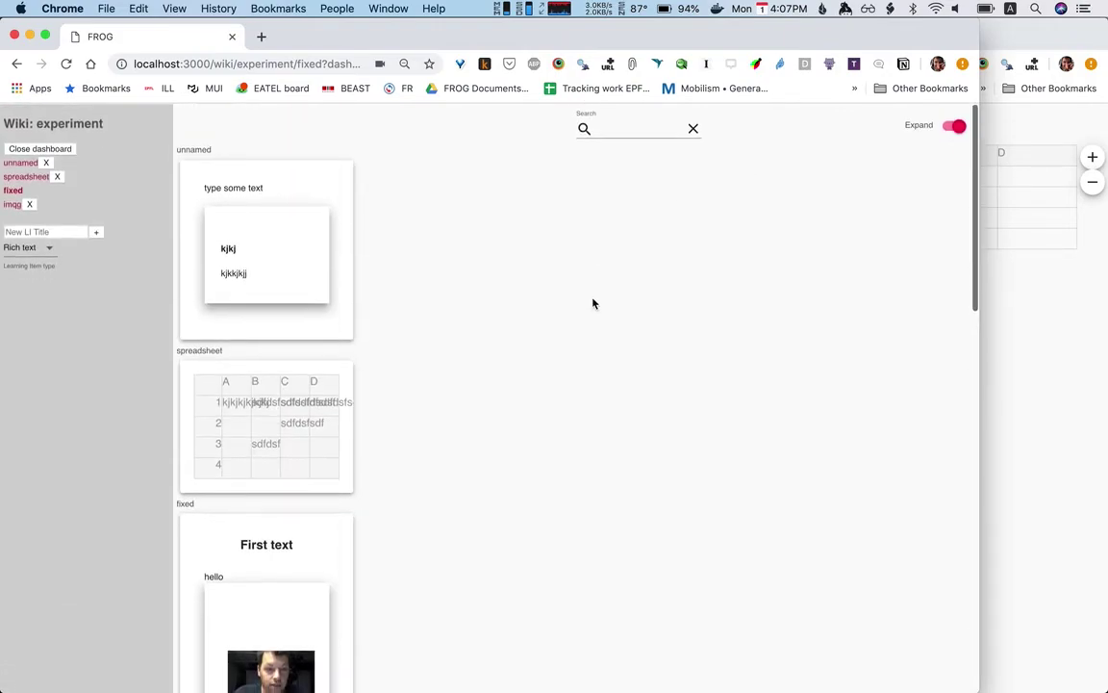
left_click(958, 125)
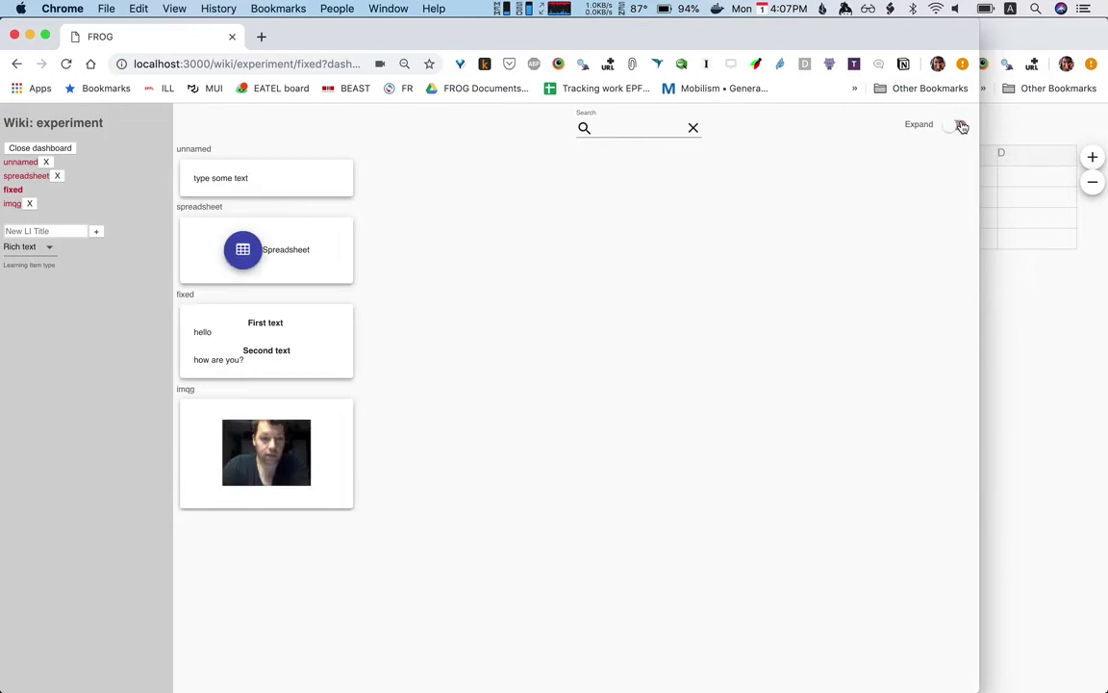
Search the dashboard for "some" and open the unnamed page from its card.
left_click(640, 127)
type("some")
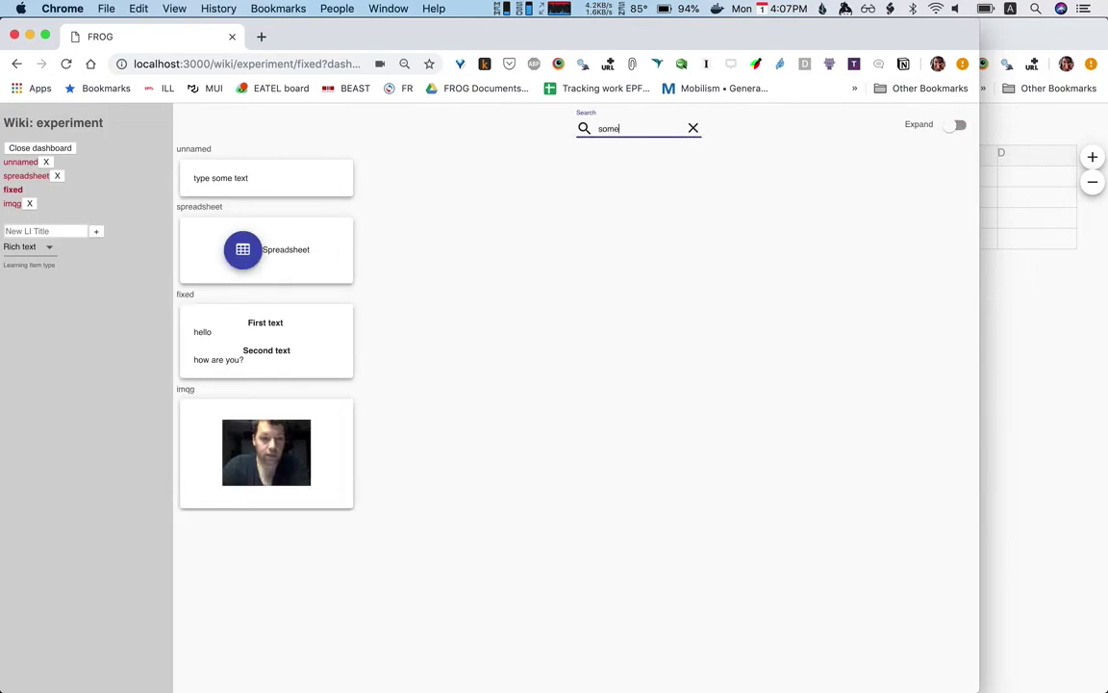
left_click(277, 182)
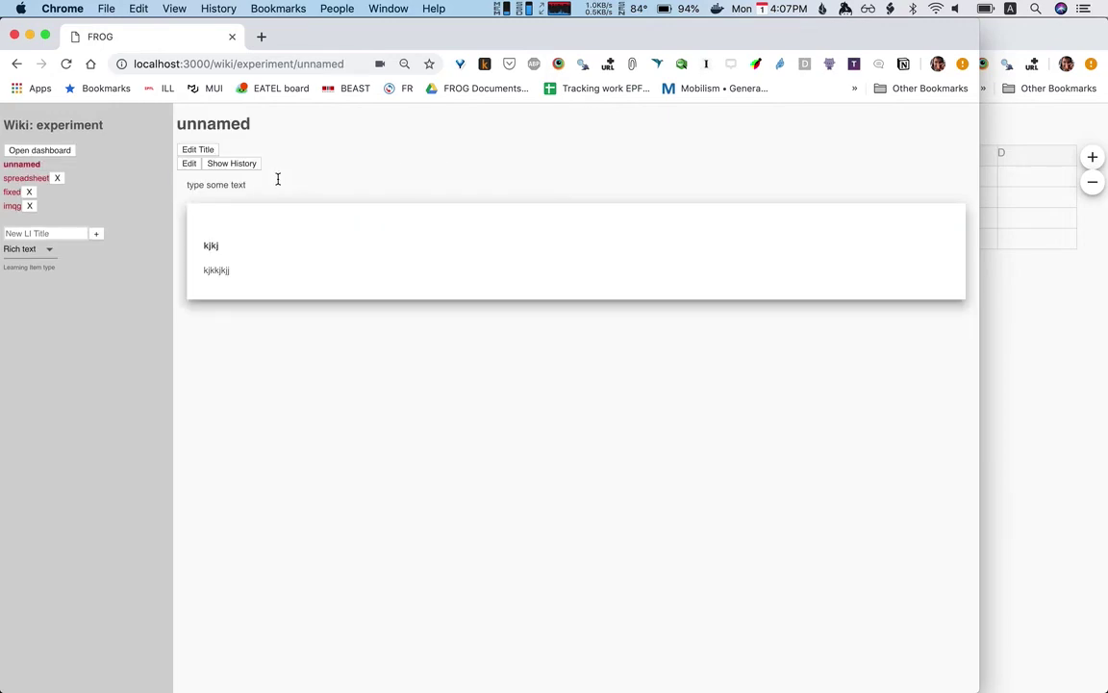